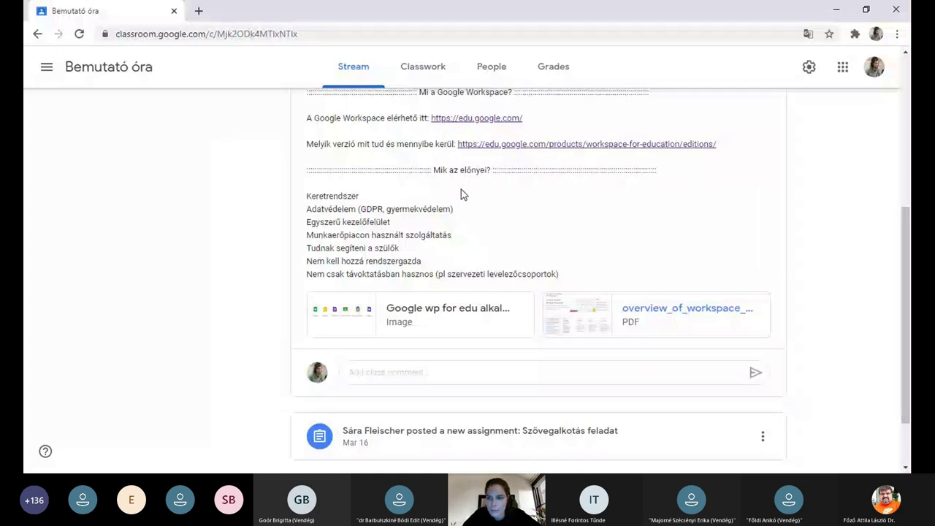
# Look over the posts in the Bemutató óra class stream and go to the overview of all classes.
pyautogui.moveTo(907, 236); pyautogui.dragTo(907, 244)
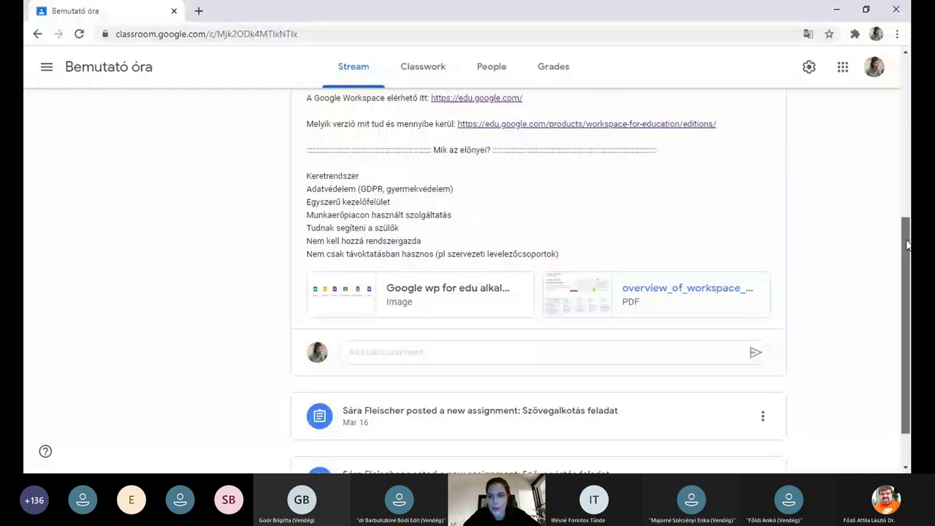
pyautogui.moveTo(907, 245); pyautogui.dragTo(899, 322)
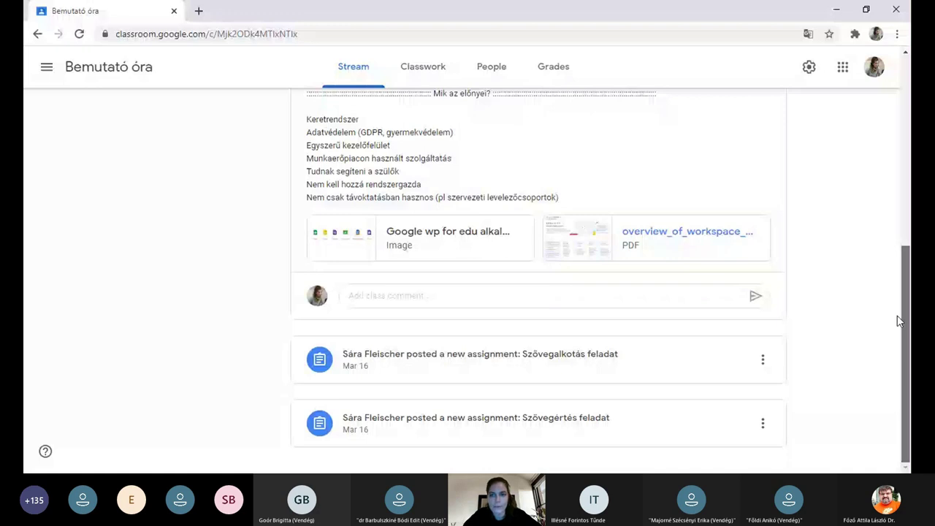
pyautogui.moveTo(899, 321); pyautogui.dragTo(910, 85)
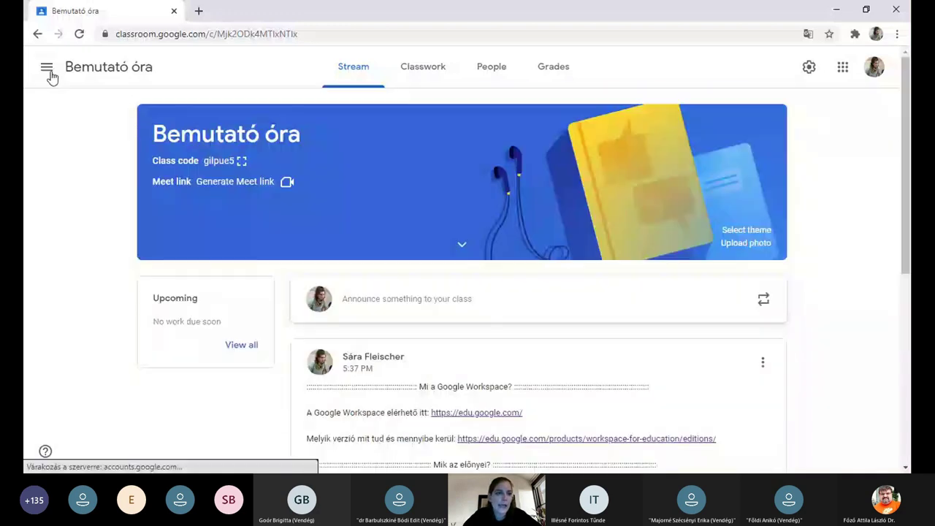
pyautogui.click(49, 71)
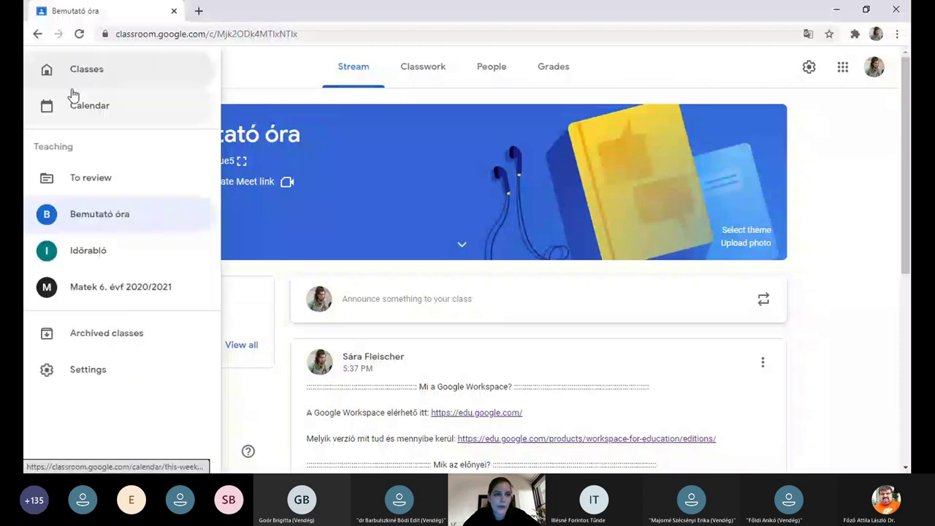
pyautogui.click(85, 82)
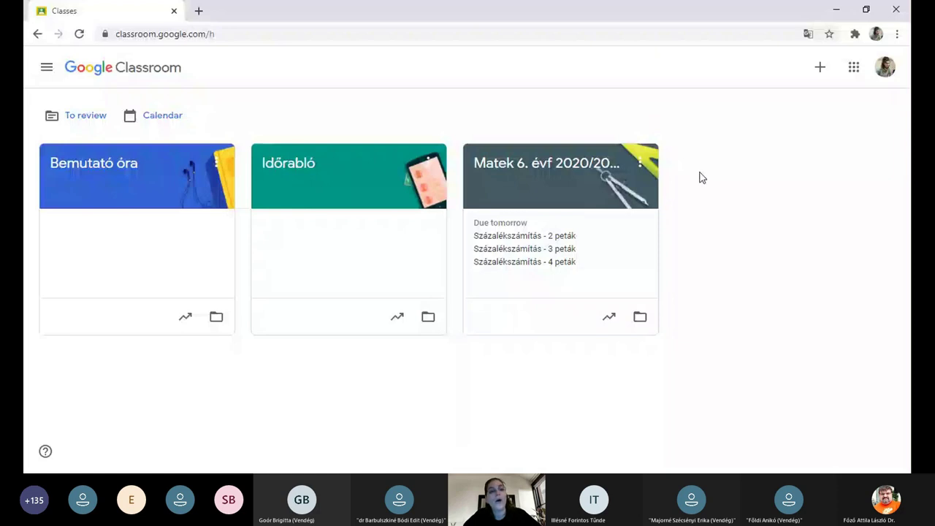
# View the form for creating a new class and close it without creating one.
pyautogui.click(820, 69)
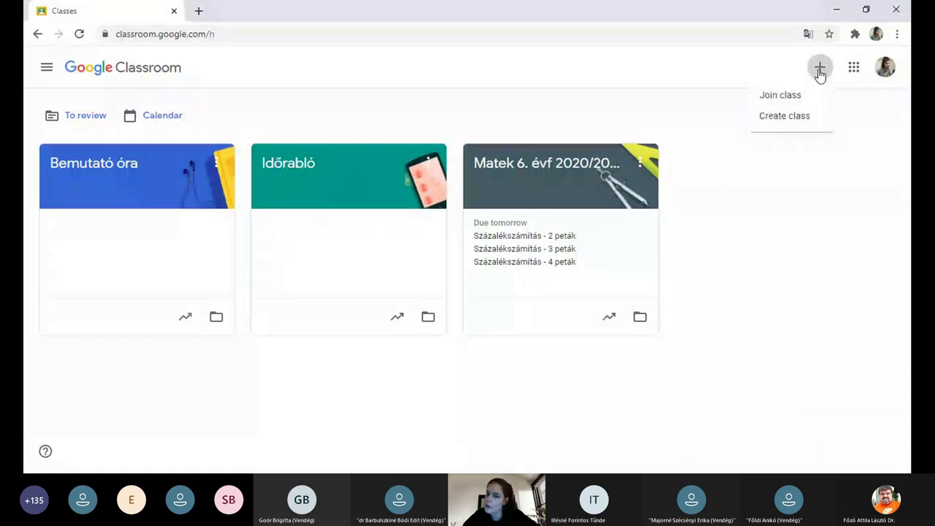
pyautogui.click(800, 119)
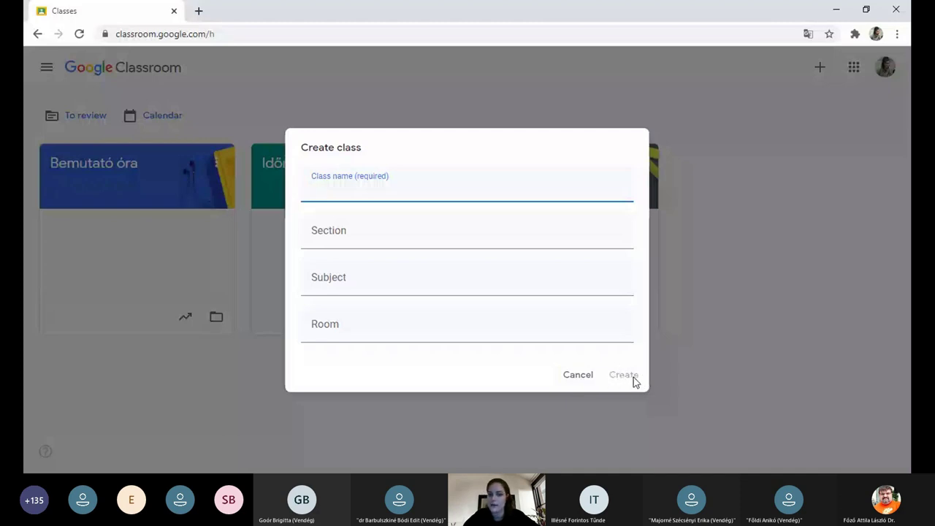
pyautogui.click(733, 310)
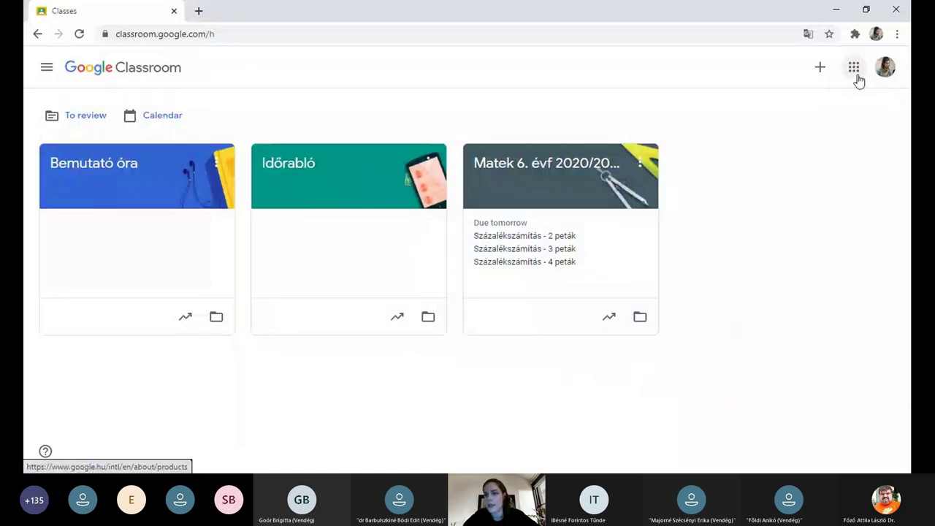
# Look through the list of available Google apps and close it.
pyautogui.click(855, 69)
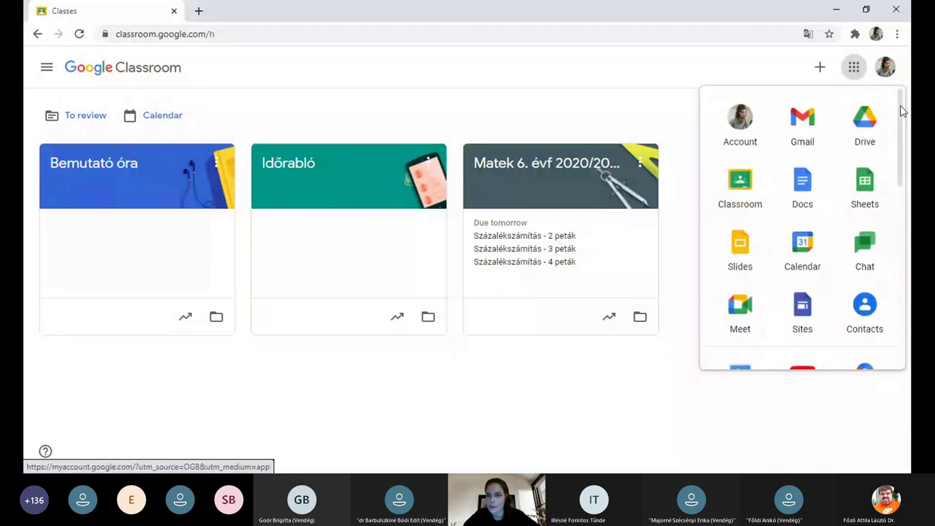
pyautogui.moveTo(902, 107); pyautogui.dragTo(904, 171)
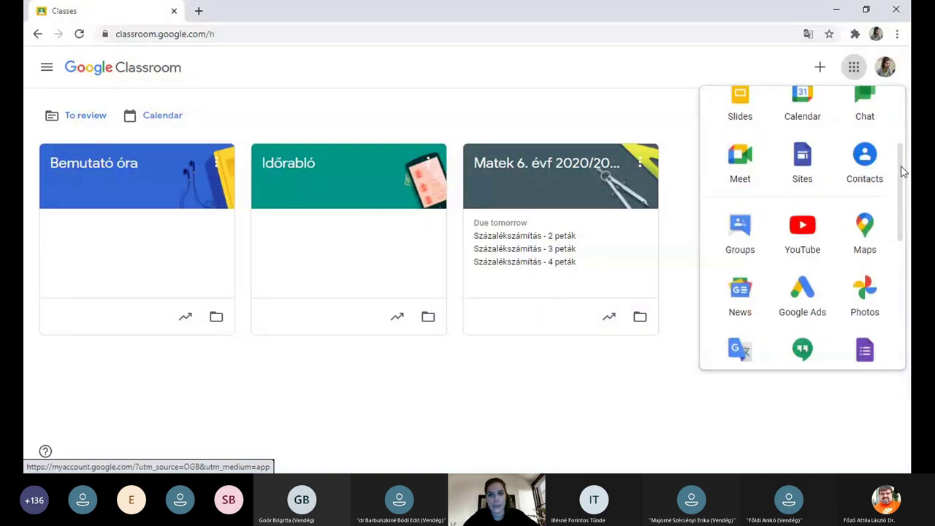
pyautogui.moveTo(903, 170); pyautogui.dragTo(904, 102)
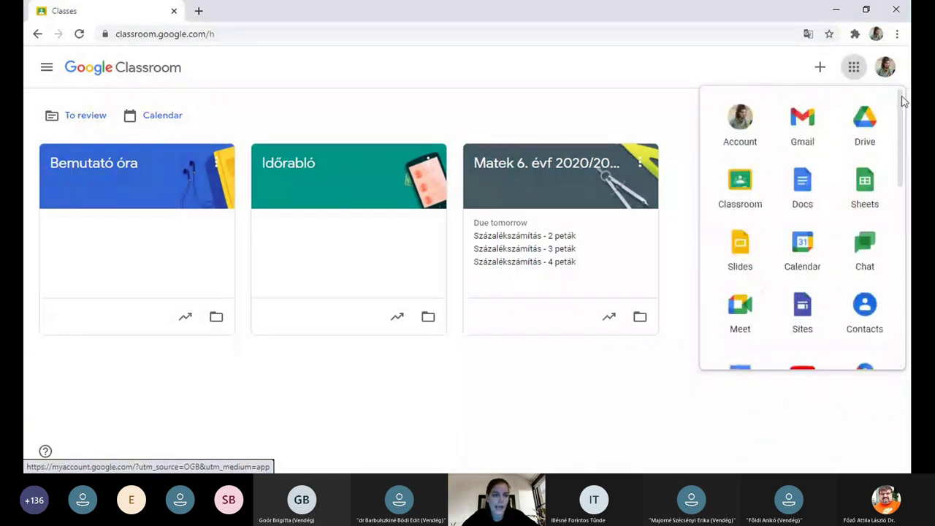
pyautogui.click(590, 106)
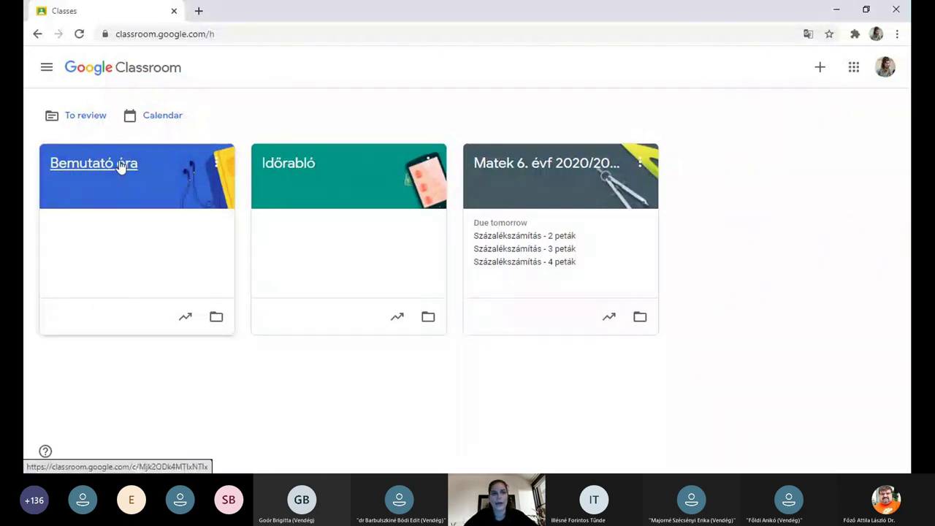
# Open the Bemutató óra class and look through its stream posts and assignment notices.
pyautogui.click(61, 183)
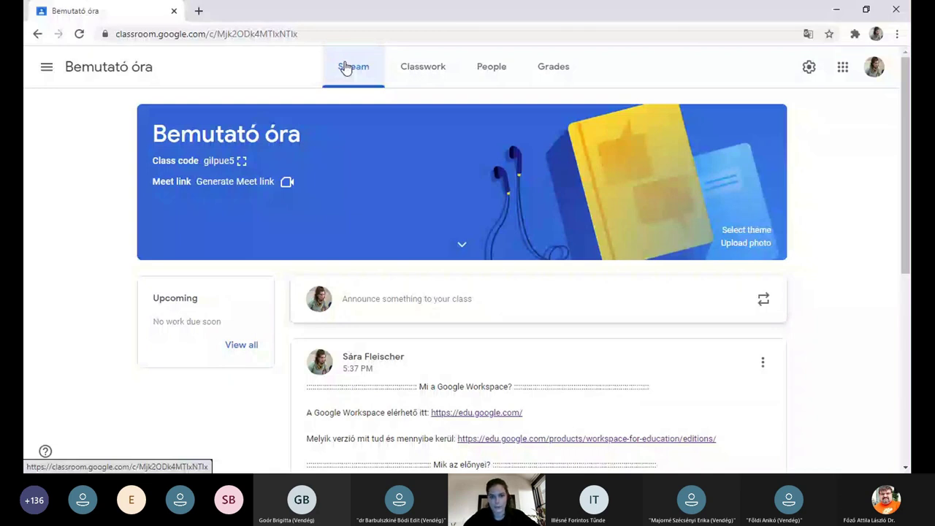
pyautogui.scroll(-3, 902, 247)
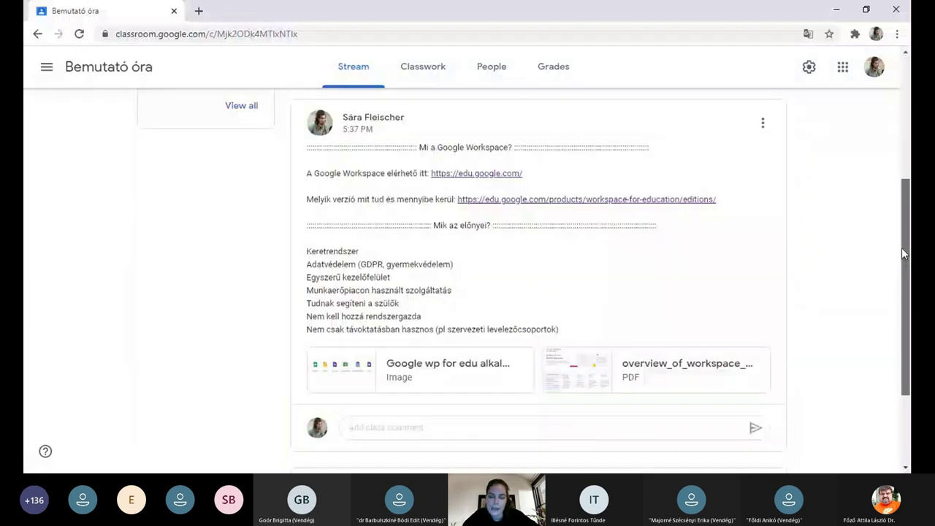
pyautogui.moveTo(902, 247); pyautogui.dragTo(901, 329)
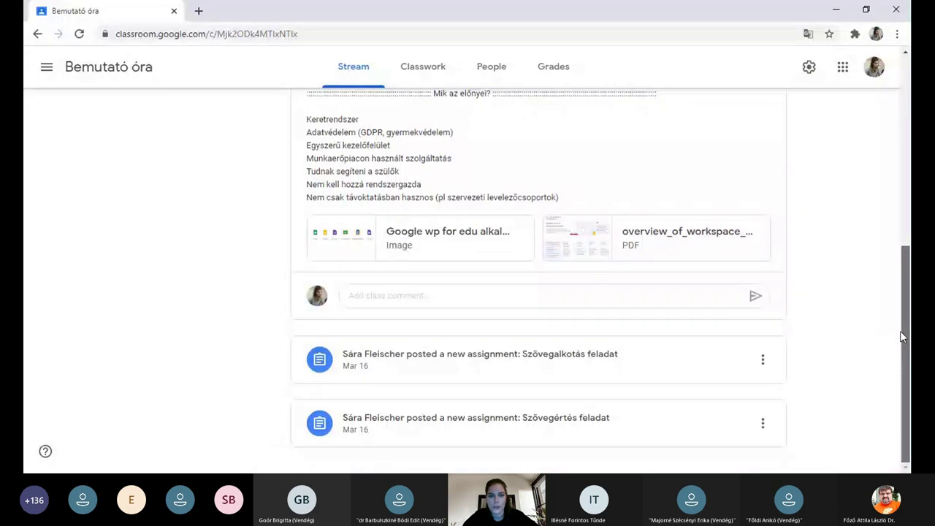
pyautogui.moveTo(901, 331); pyautogui.dragTo(906, 176)
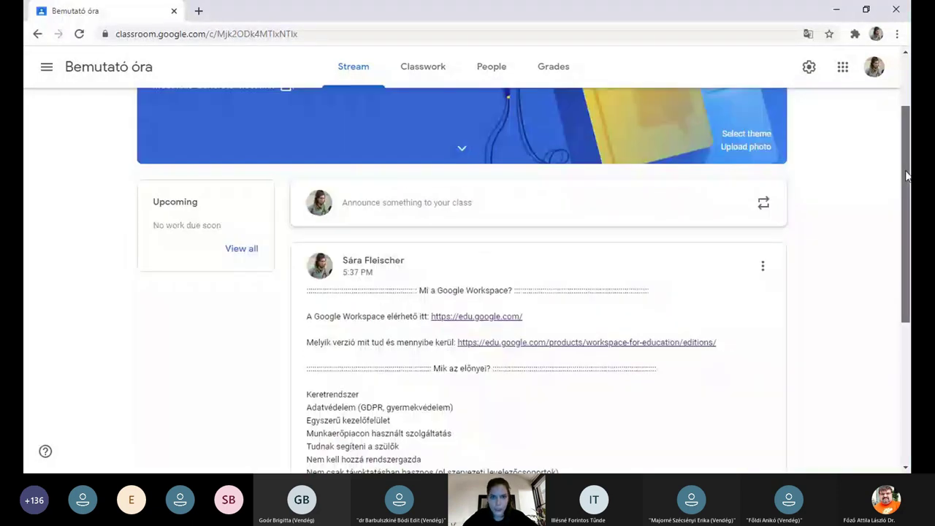
pyautogui.moveTo(907, 175); pyautogui.dragTo(901, 189)
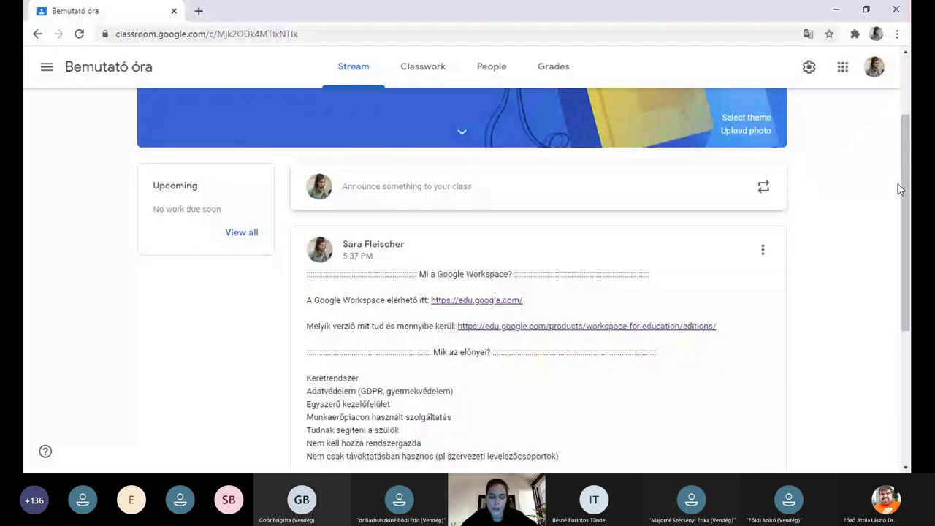
# Start a new announcement for the Bemutató óra class and enter a line of underscores as its text.
pyautogui.click(380, 187)
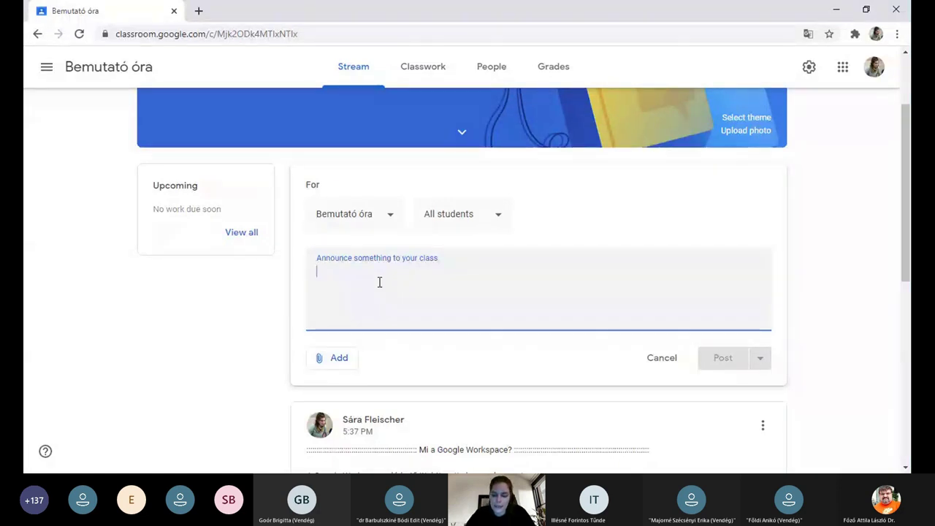
pyautogui.write('-')
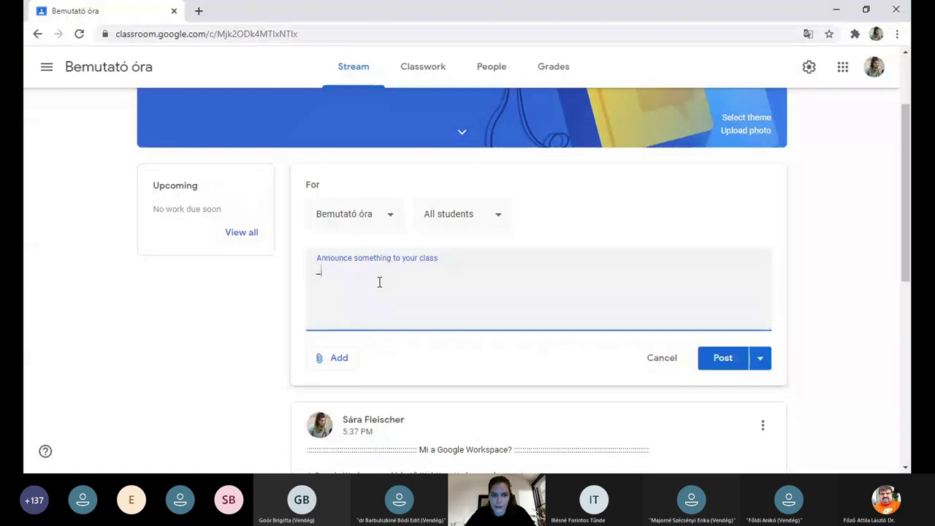
pyautogui.write('____________________')
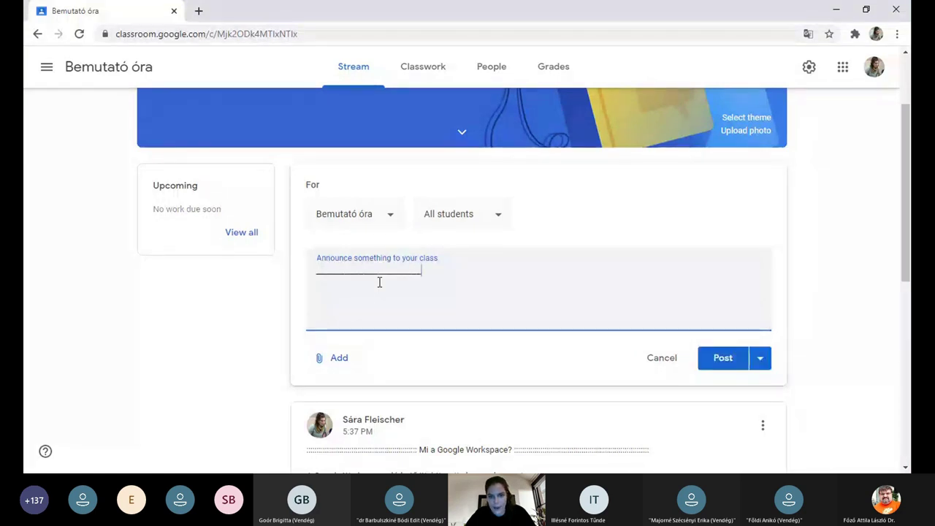
pyautogui.write('_____')
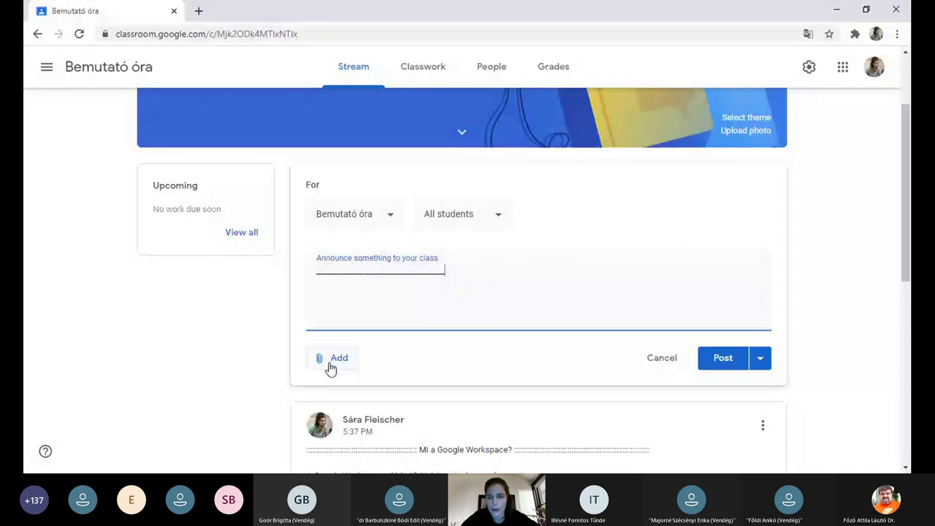
# Check which students the announcement can be addressed to and which posting options are available.
pyautogui.moveTo(909, 238); pyautogui.dragTo(910, 247)
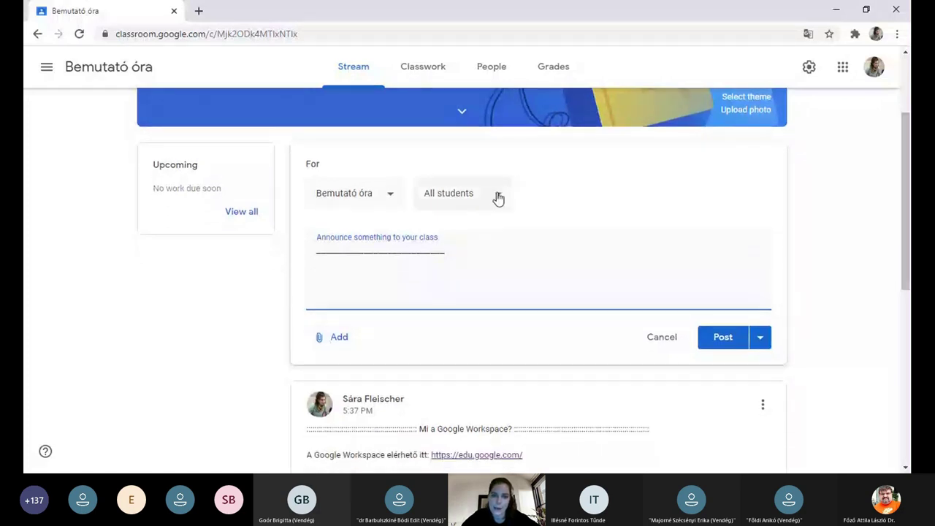
pyautogui.click(498, 197)
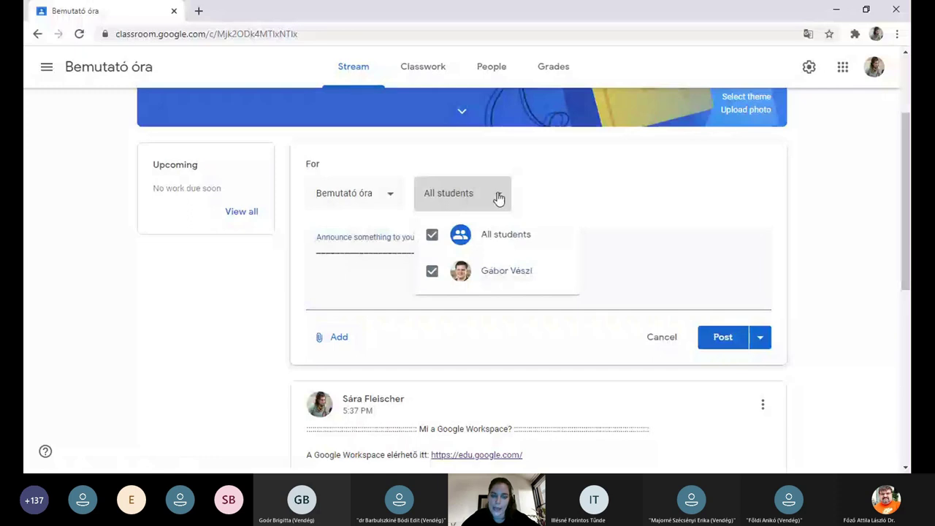
pyautogui.click(499, 197)
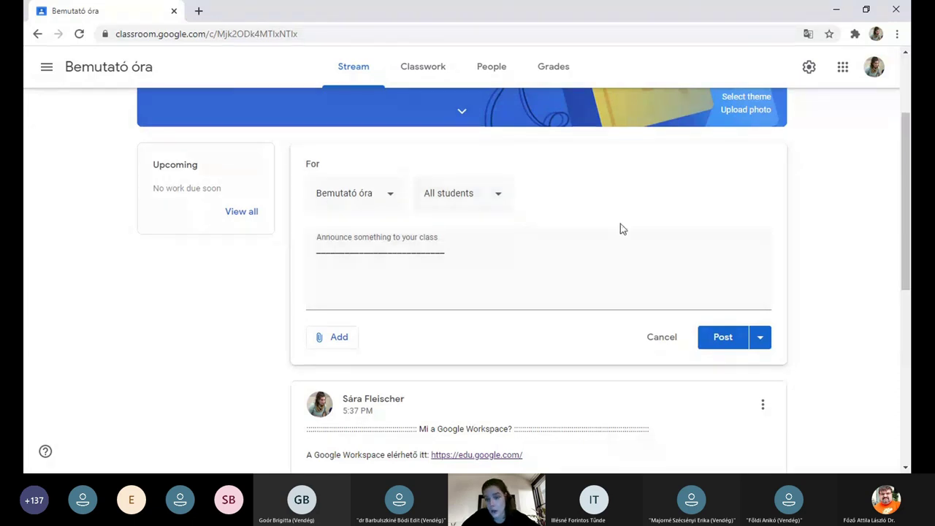
pyautogui.click(761, 340)
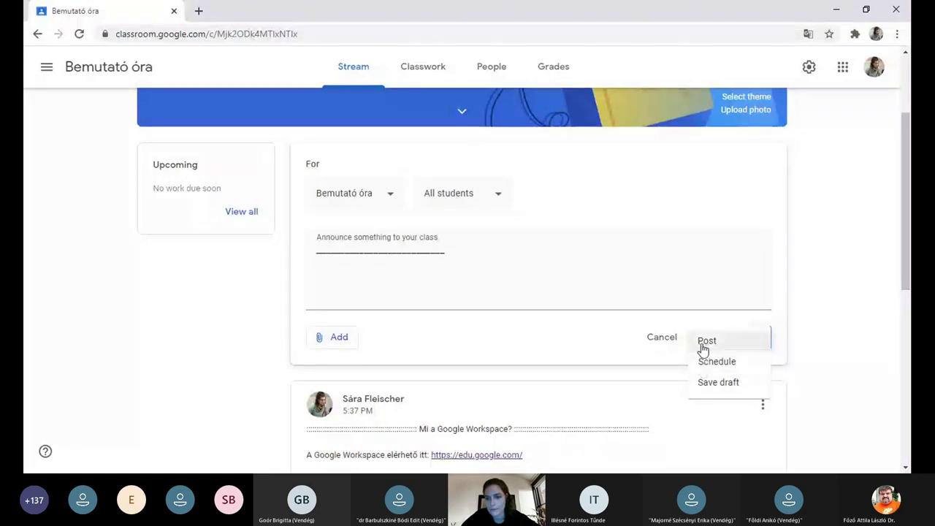
pyautogui.click(808, 301)
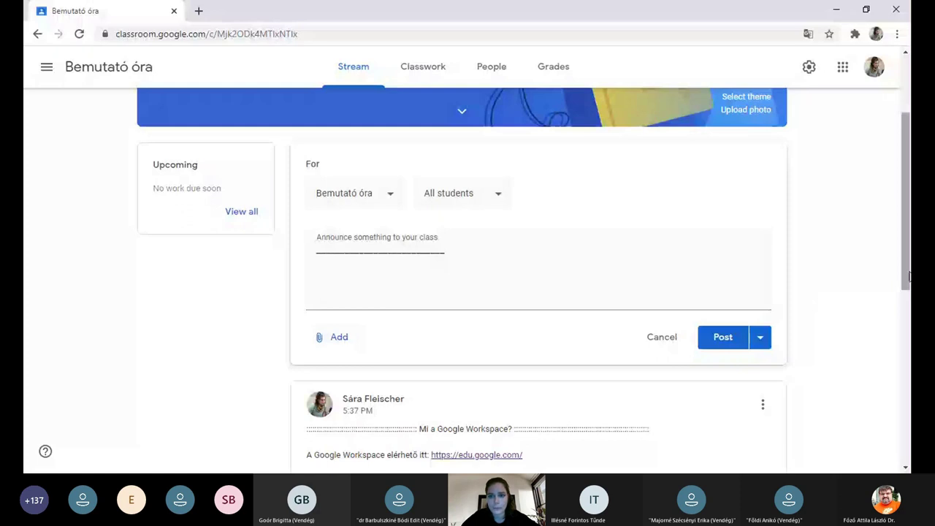
# Go to the class's Classwork page and discard the unposted announcement.
pyautogui.moveTo(910, 276); pyautogui.dragTo(910, 206)
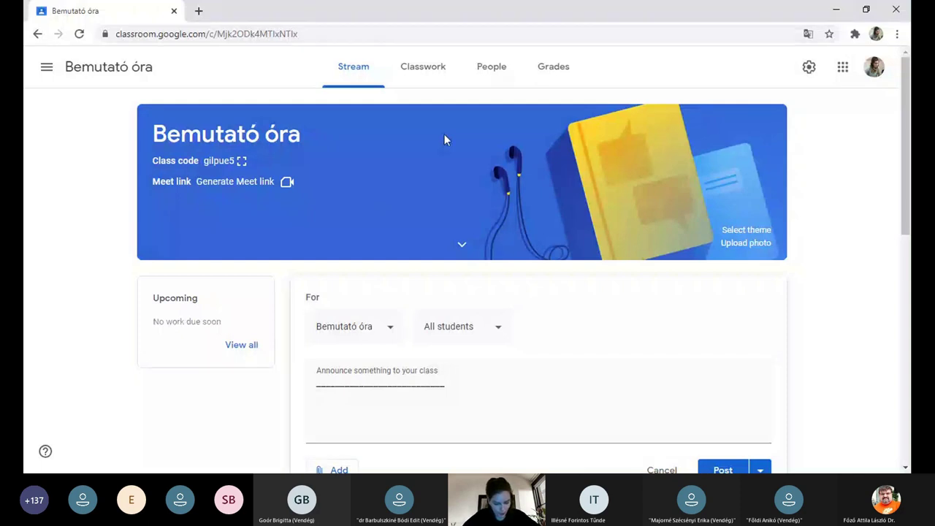
pyautogui.click(422, 71)
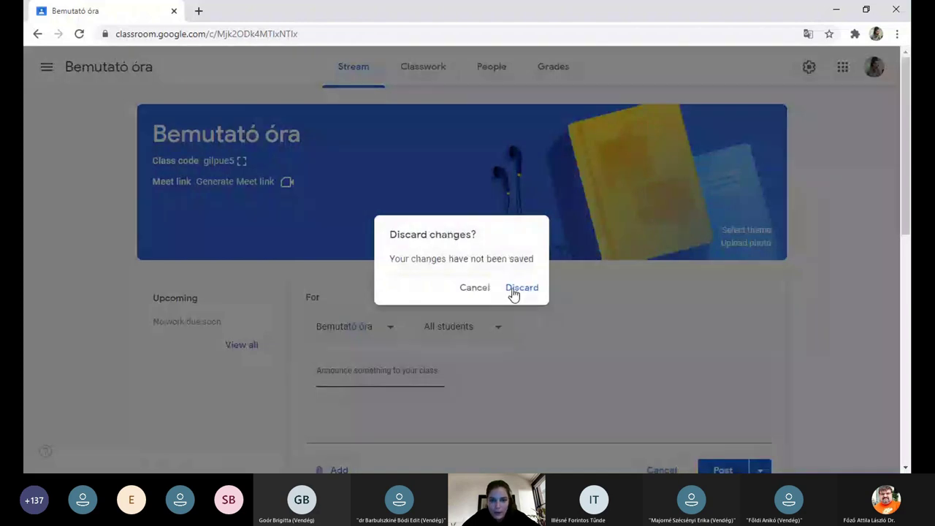
pyautogui.click(515, 289)
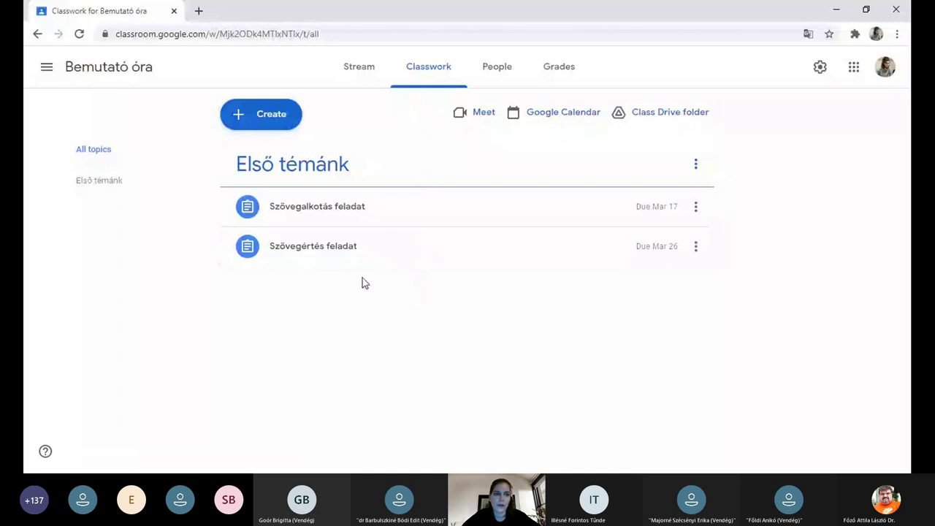
# Create a new short-answer question in the class's classwork with the text "Hogy ityeg a fityeg".
pyautogui.click(102, 182)
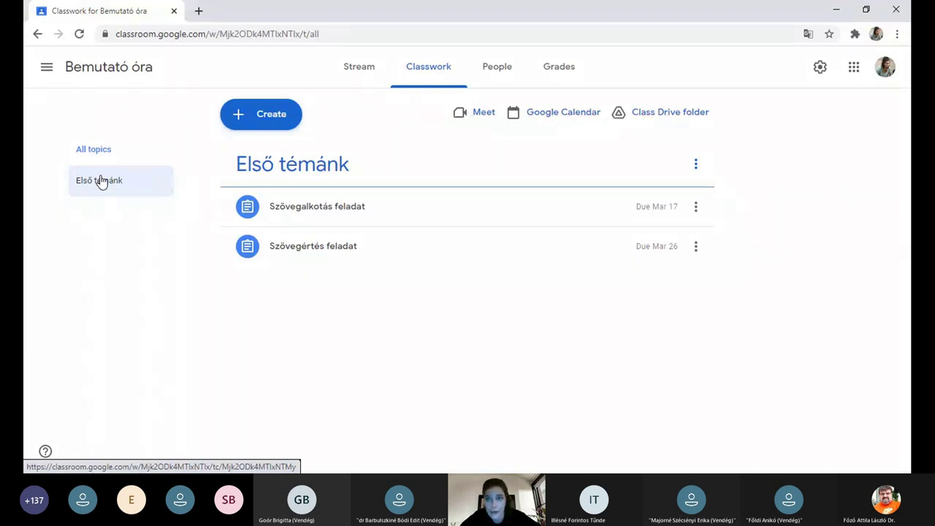
pyautogui.click(263, 127)
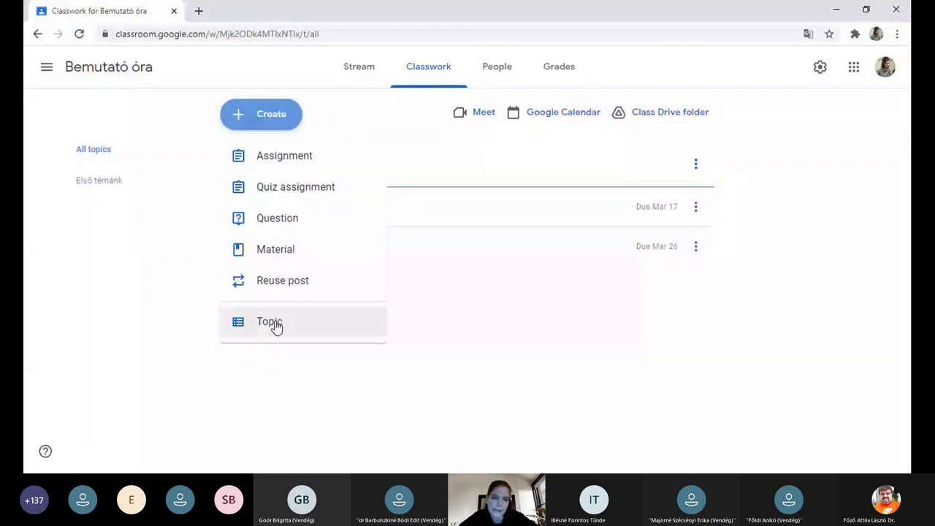
pyautogui.click(289, 229)
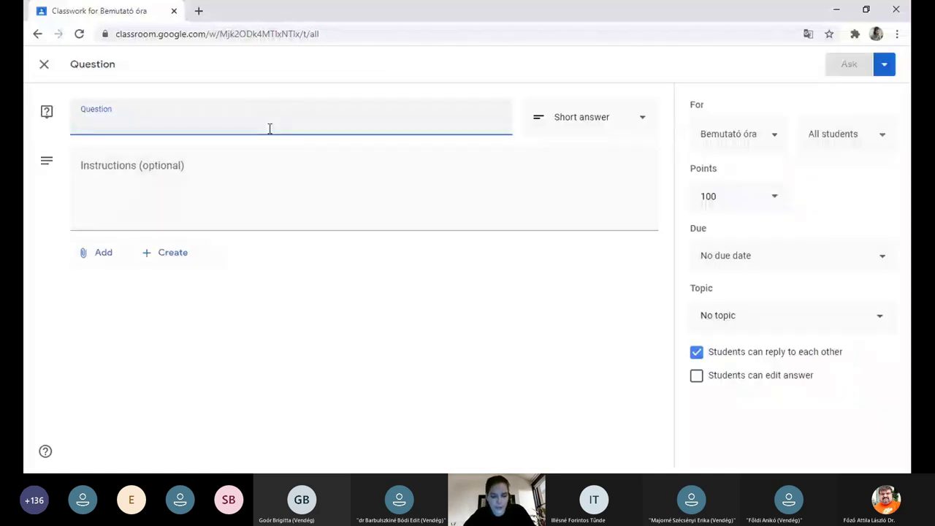
pyautogui.write('Hog')
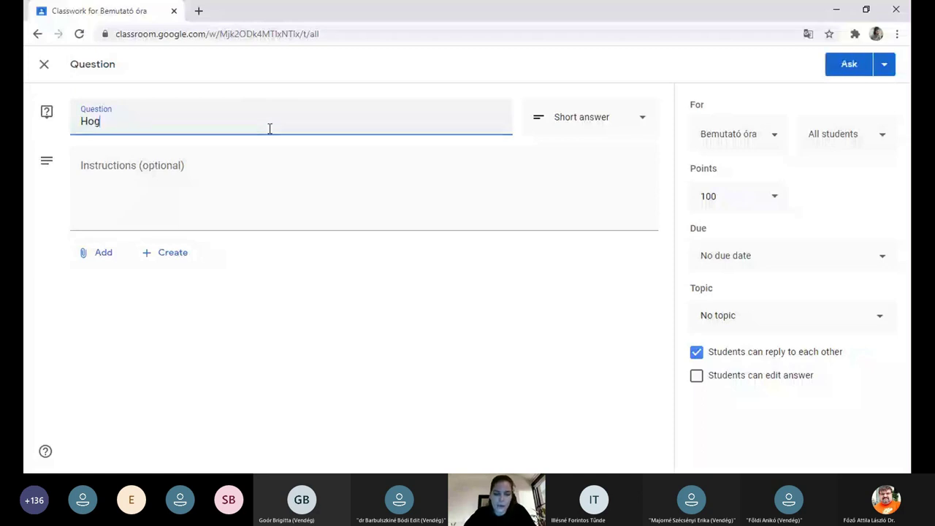
pyautogui.write('y')
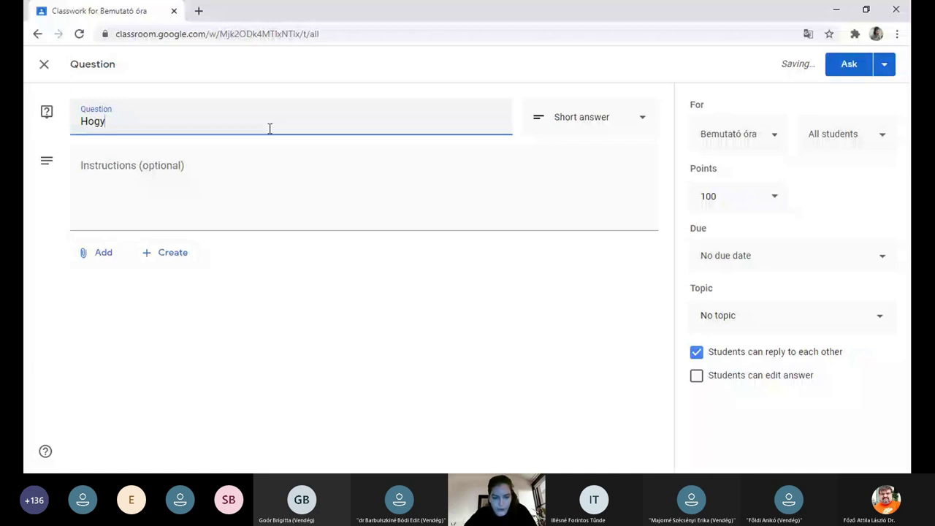
pyautogui.write(' it')
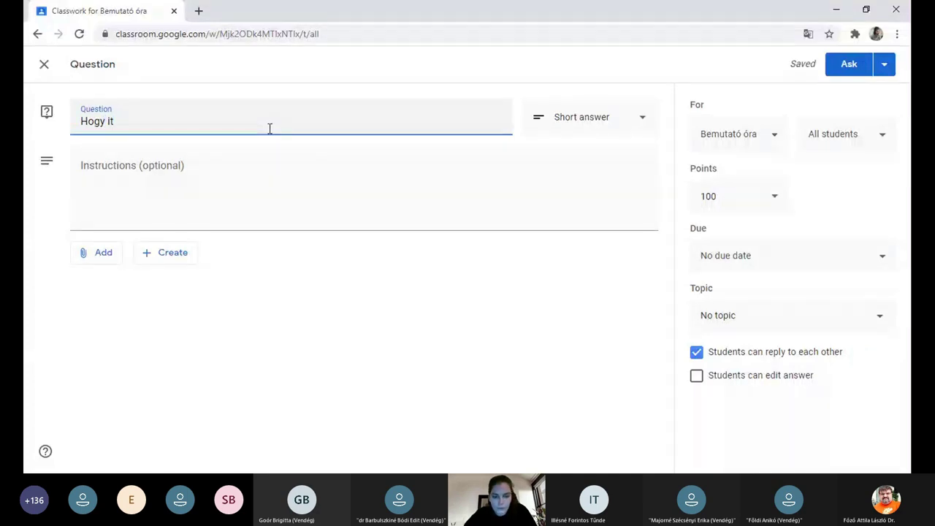
pyautogui.write('y')
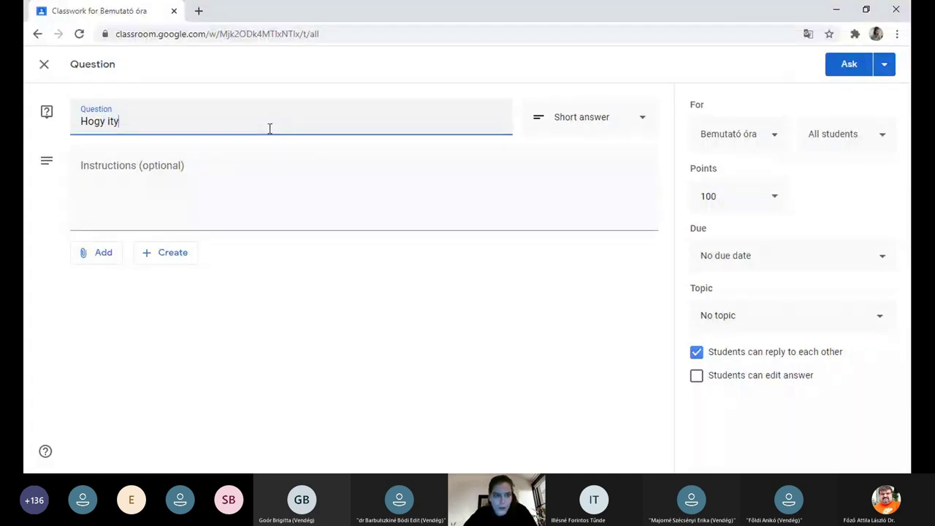
pyautogui.write('eg a fi')
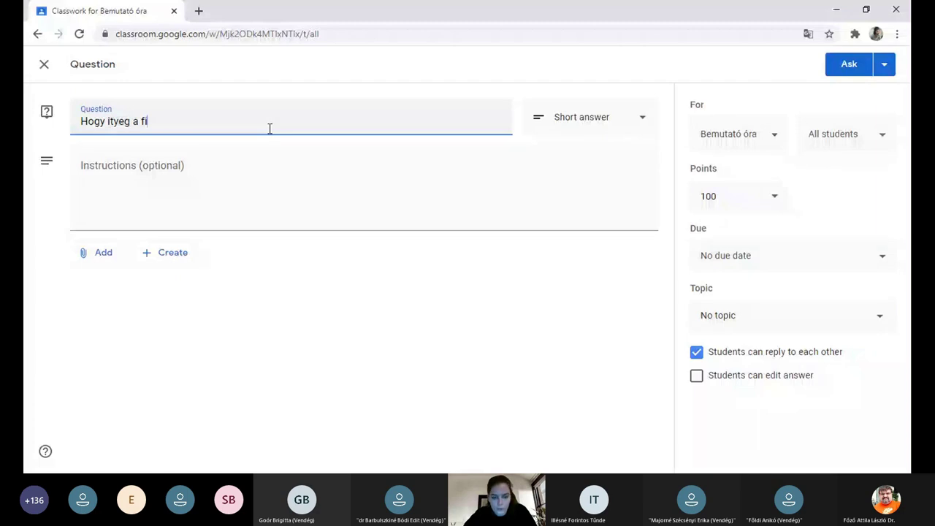
pyautogui.write('tye')
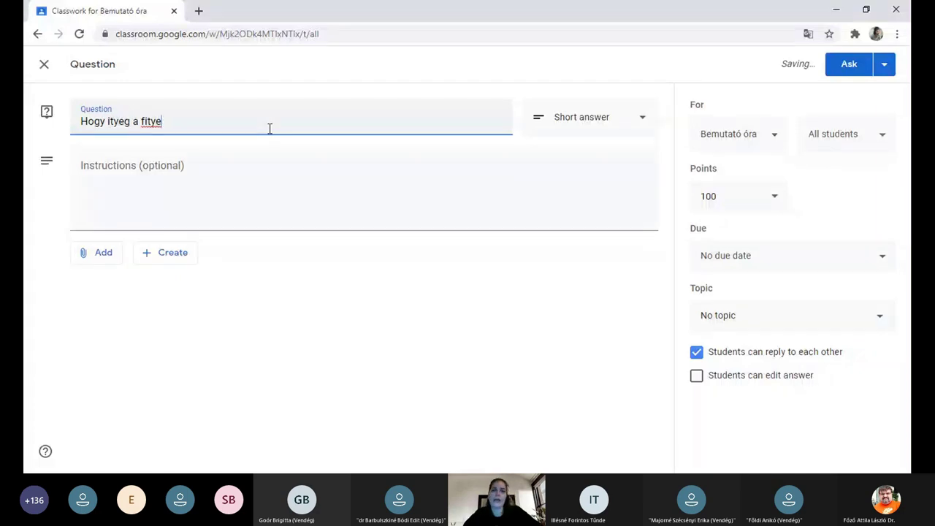
pyautogui.write('g')
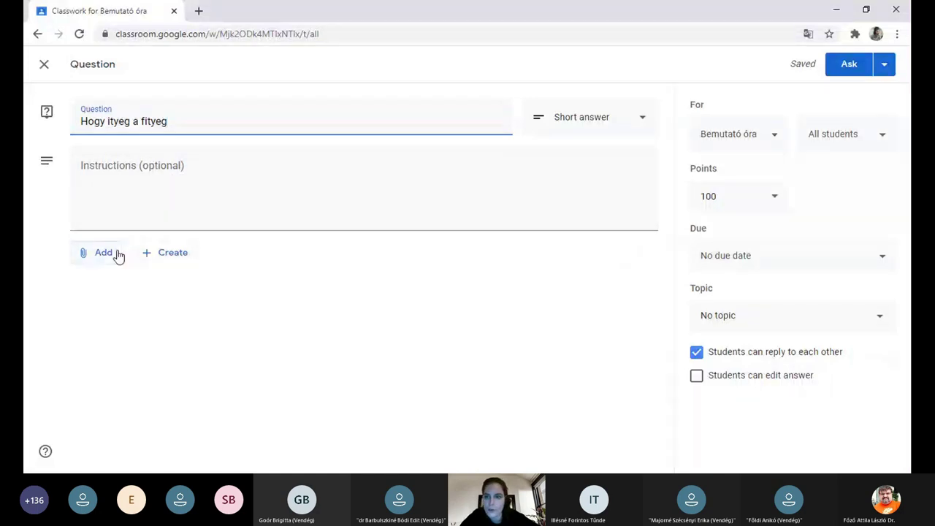
# Make the question ungraded, leave it without a due date after checking the date options, and post it to all students.
pyautogui.click(730, 199)
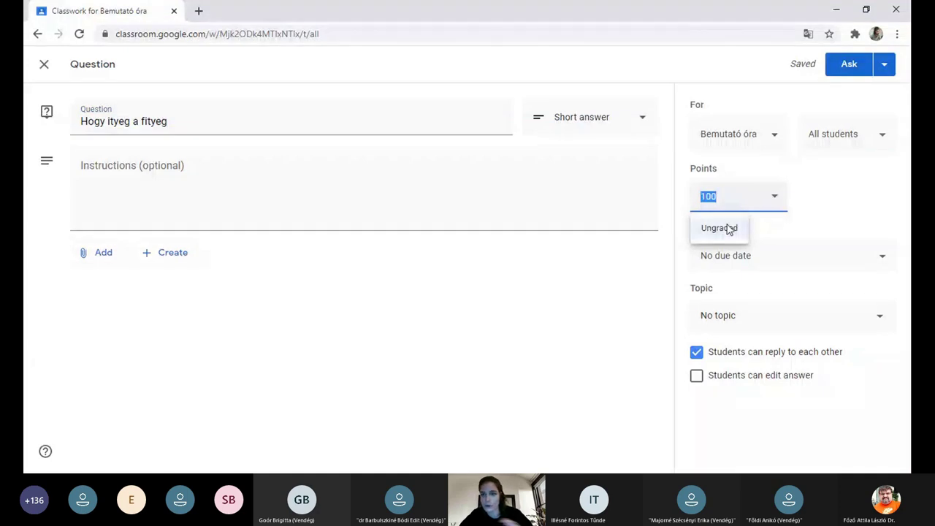
pyautogui.click(720, 228)
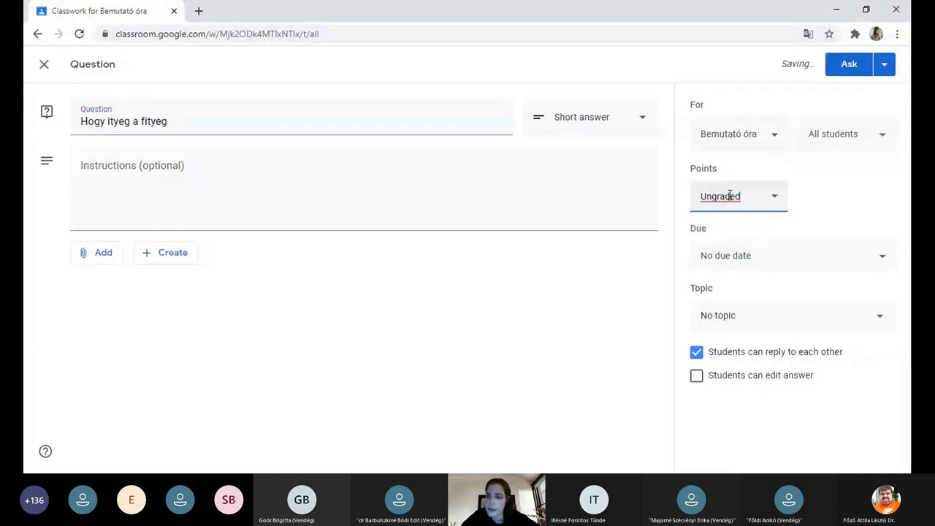
pyautogui.click(771, 267)
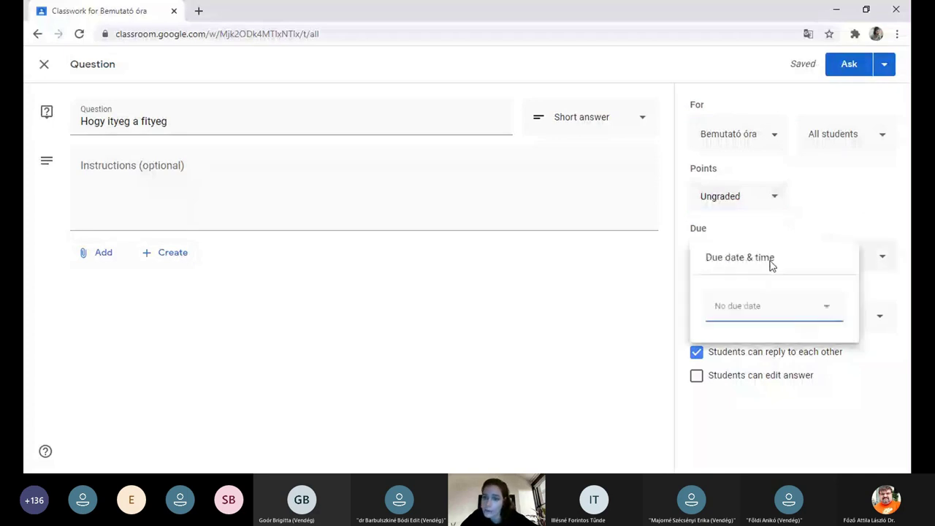
pyautogui.click(751, 310)
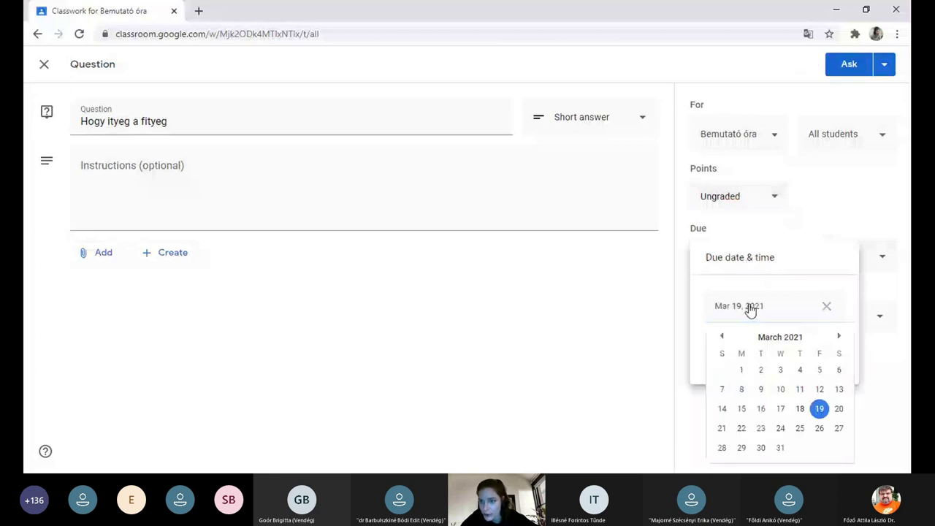
pyautogui.click(827, 307)
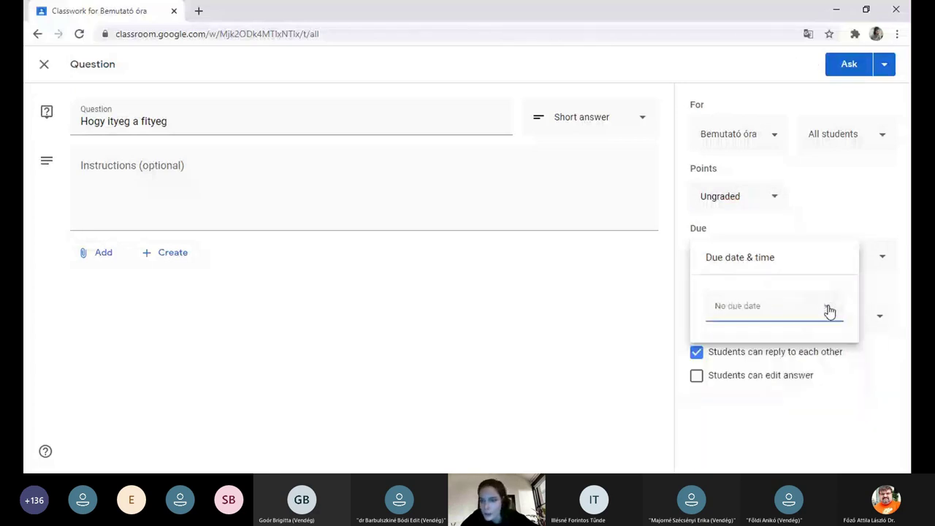
pyautogui.click(865, 253)
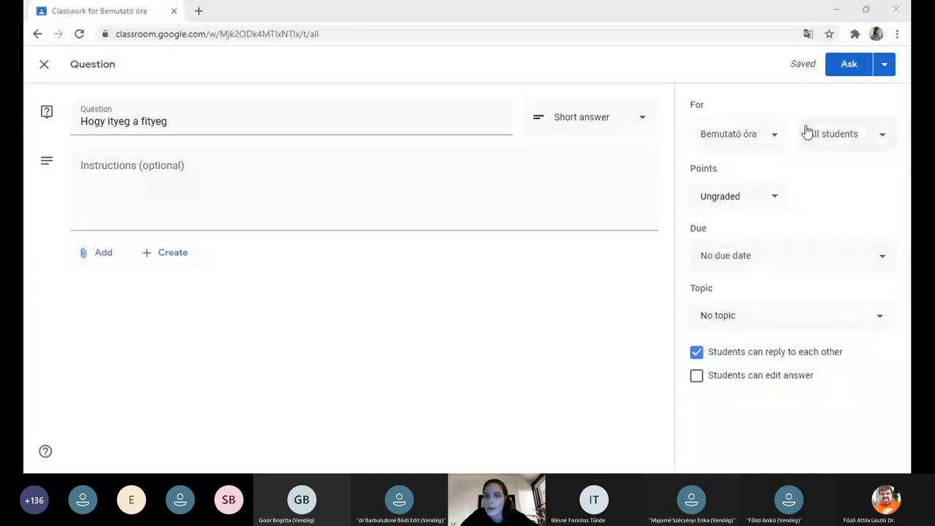
pyautogui.click(844, 67)
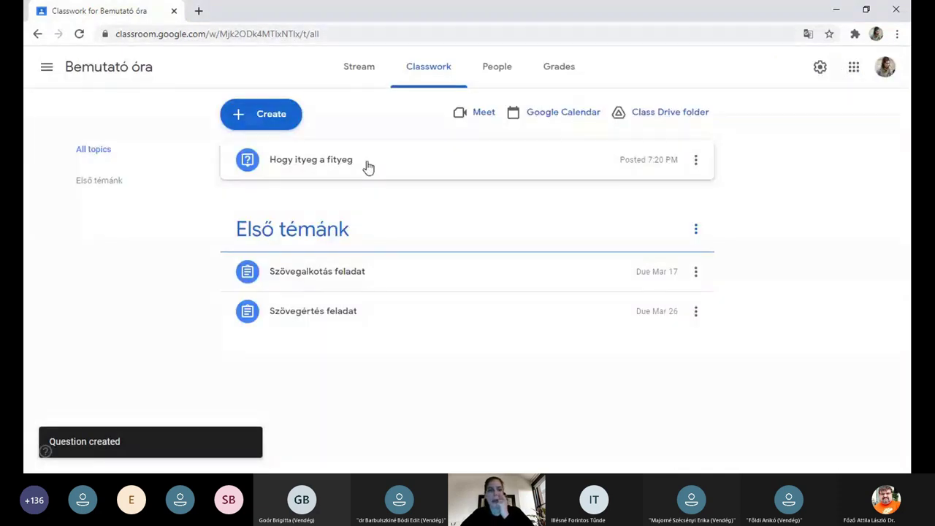
# Start a new assignment and attach the image derékszögű háromszög.JPG from the computer's geometriai alakzatok folder.
pyautogui.click(278, 127)
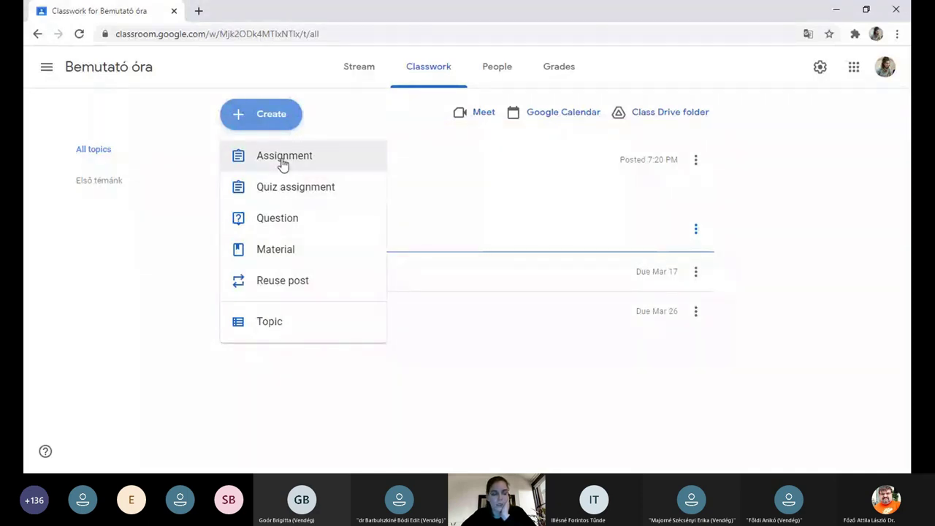
pyautogui.click(283, 164)
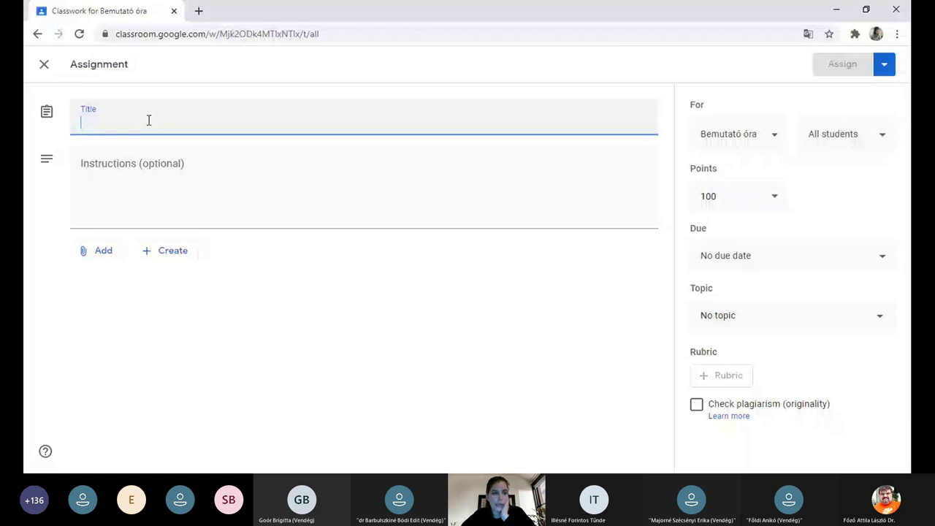
pyautogui.click(102, 250)
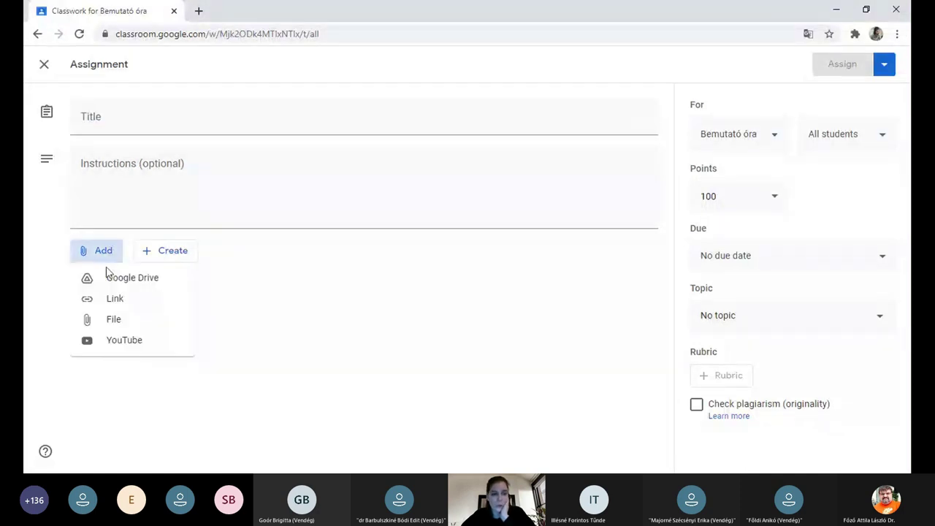
pyautogui.click(114, 325)
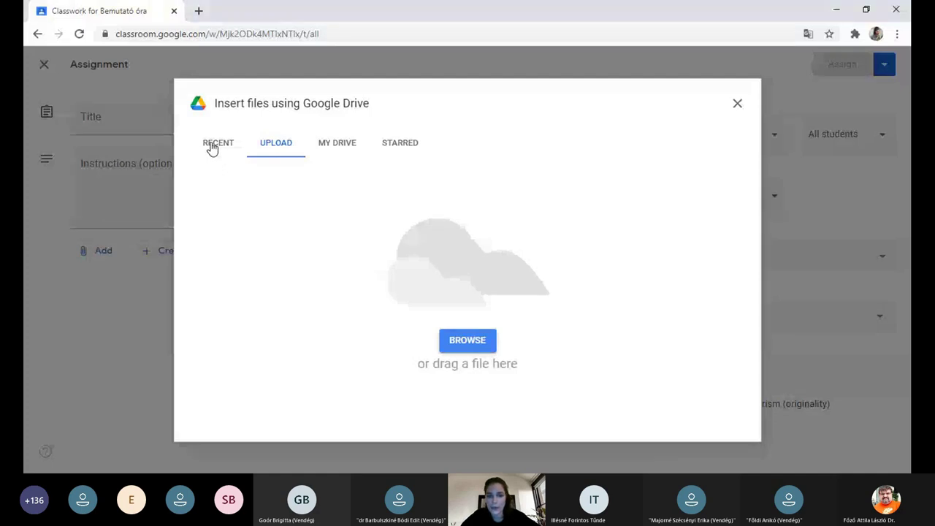
pyautogui.click(458, 342)
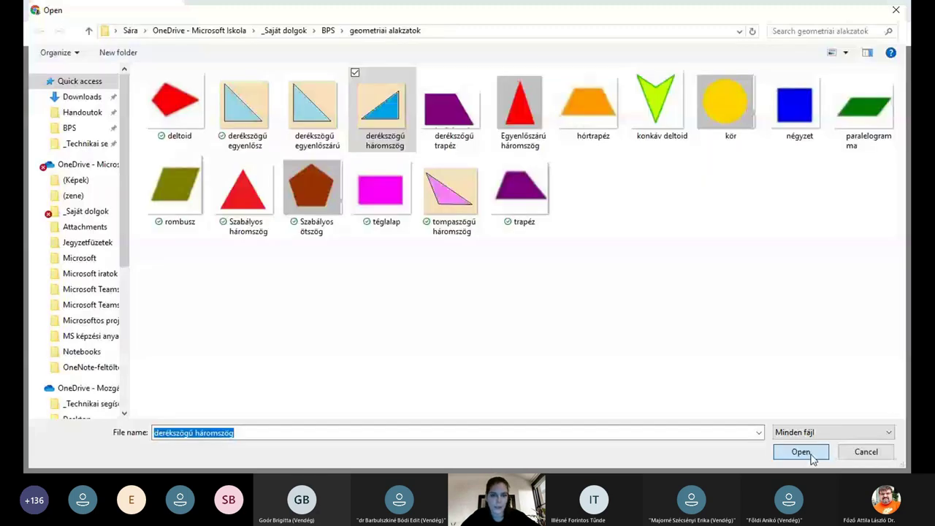
pyautogui.click(801, 452)
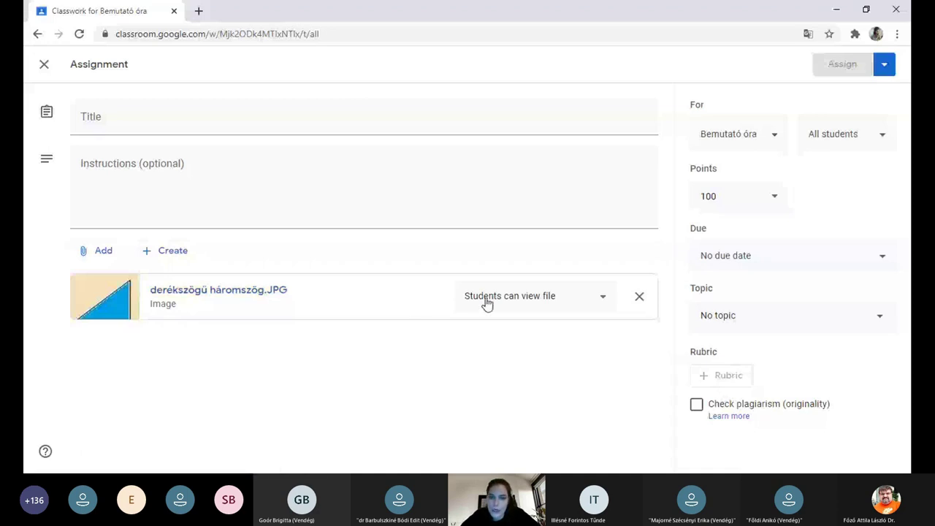
# Check the student access options for the attached image and file the assignment under the topic Első témánk.
pyautogui.click(603, 302)
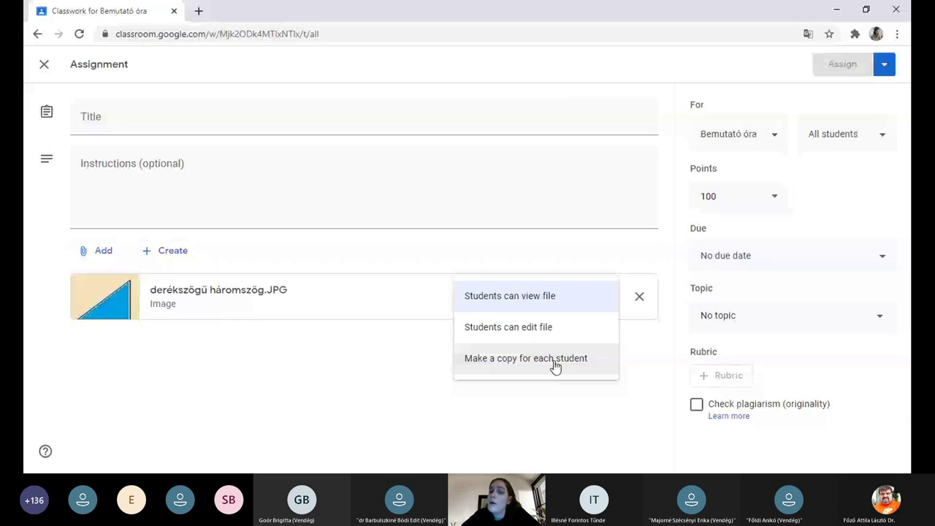
pyautogui.click(815, 141)
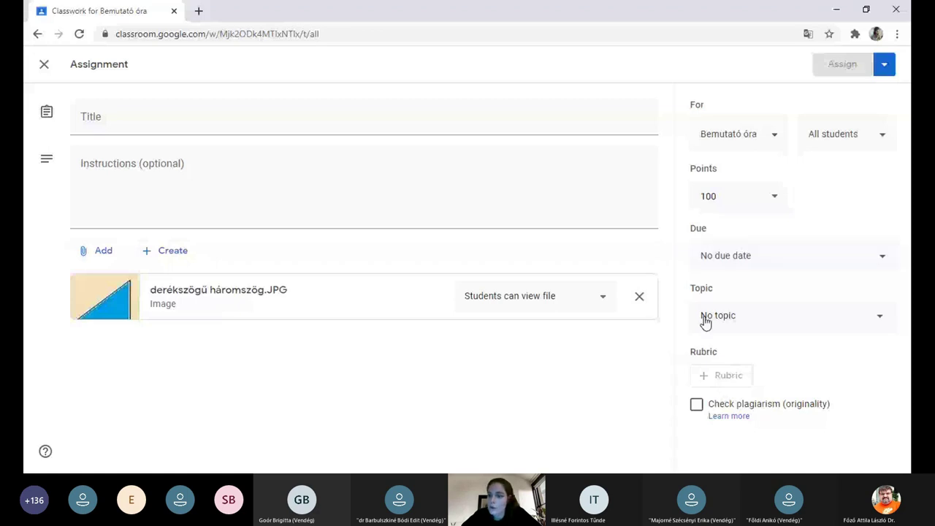
pyautogui.click(747, 324)
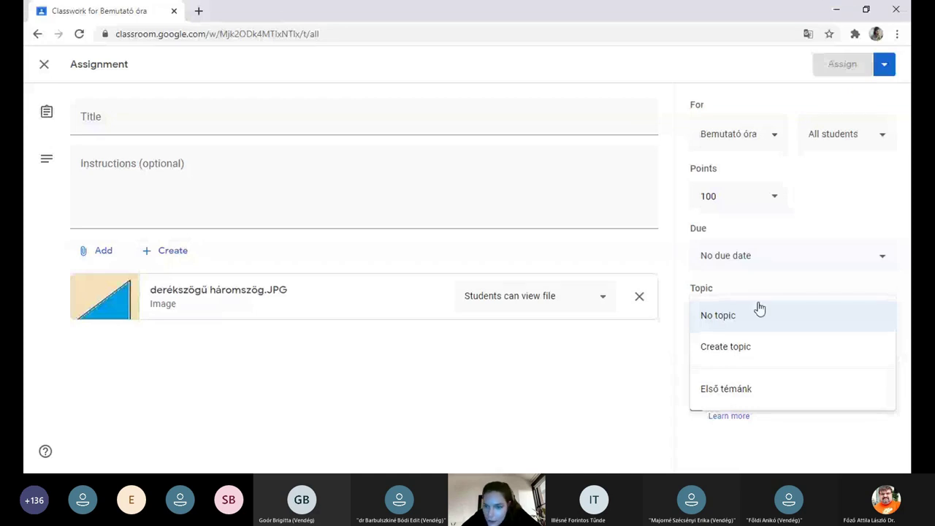
pyautogui.click(744, 387)
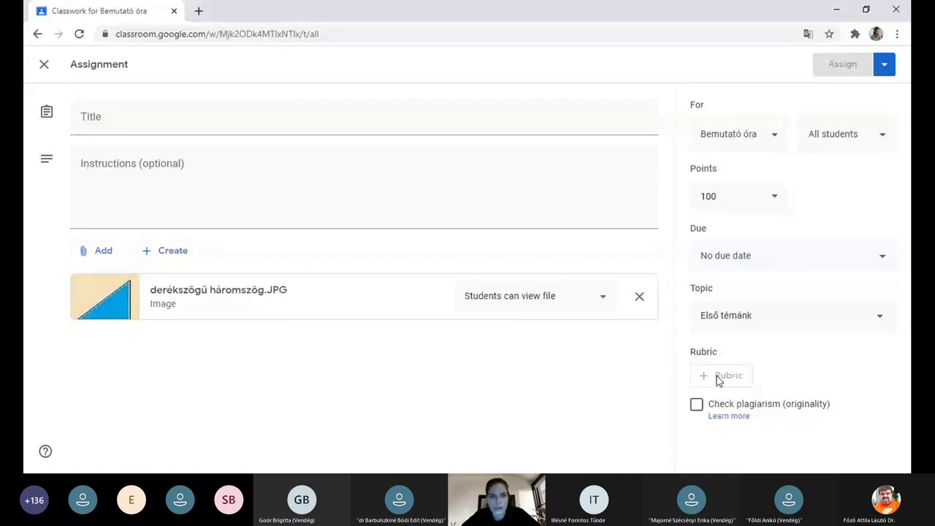
# Title the assignment "Cím", check the available posting options, and assign it to all students immediately.
pyautogui.click(412, 114)
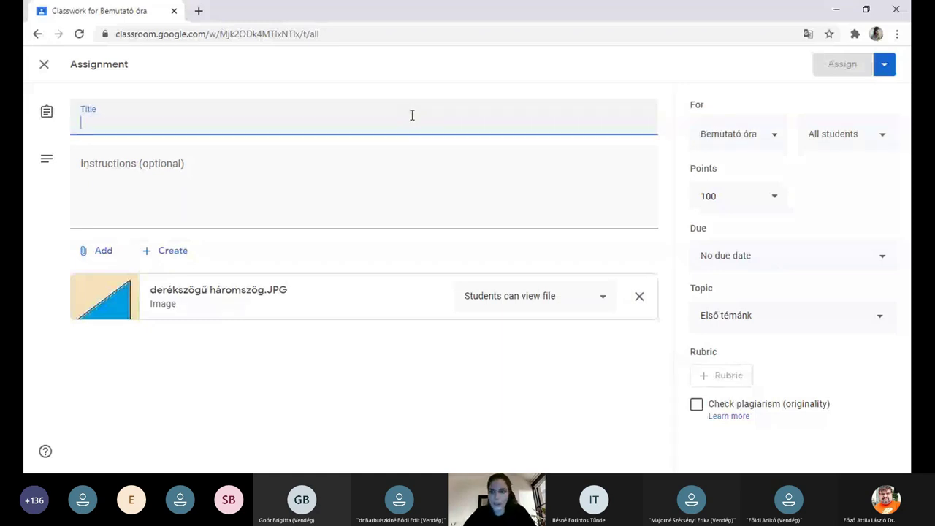
pyautogui.write('Cím')
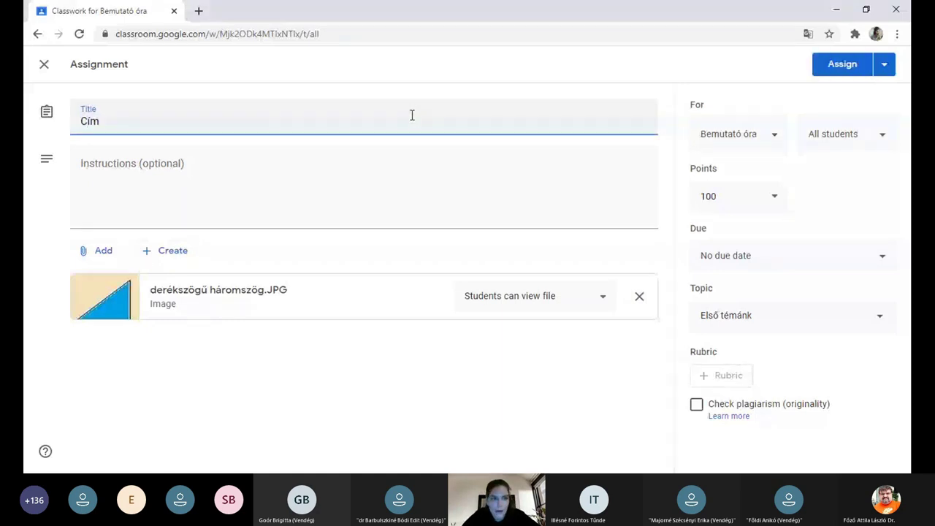
pyautogui.click(395, 189)
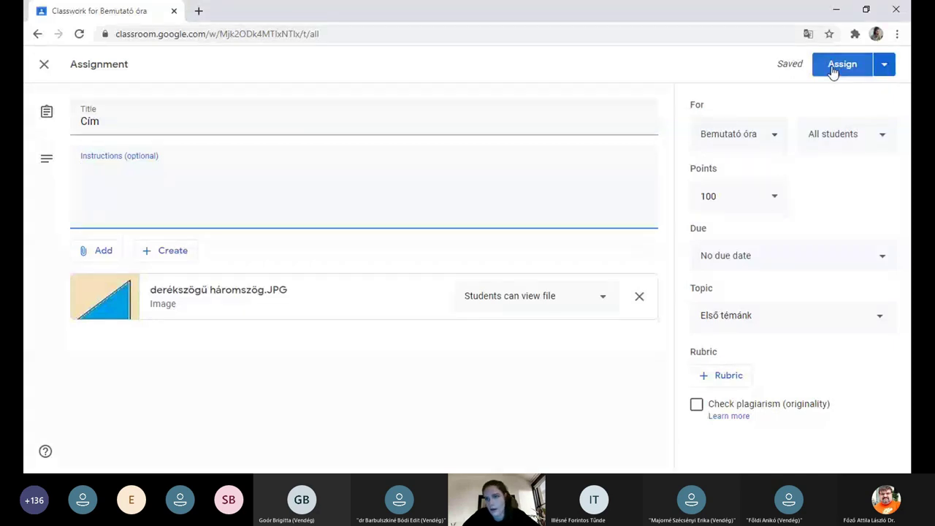
pyautogui.click(884, 73)
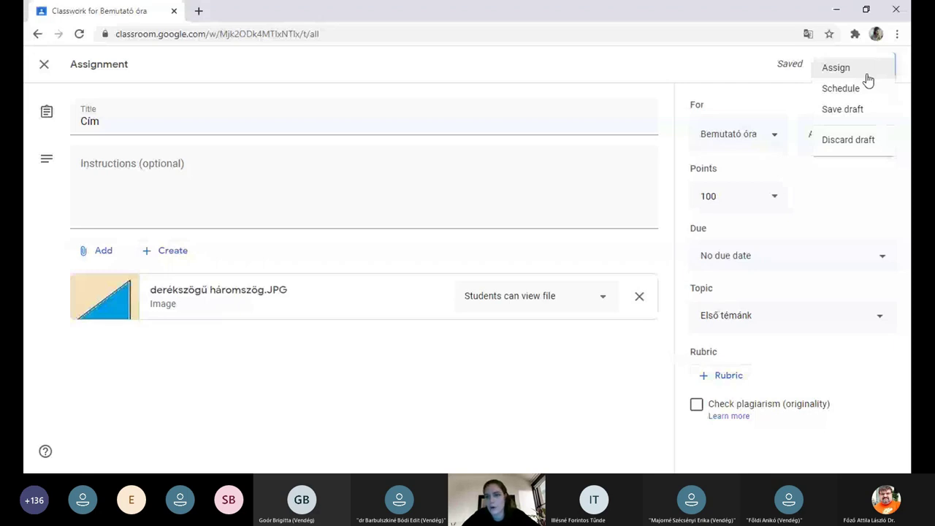
pyautogui.click(866, 75)
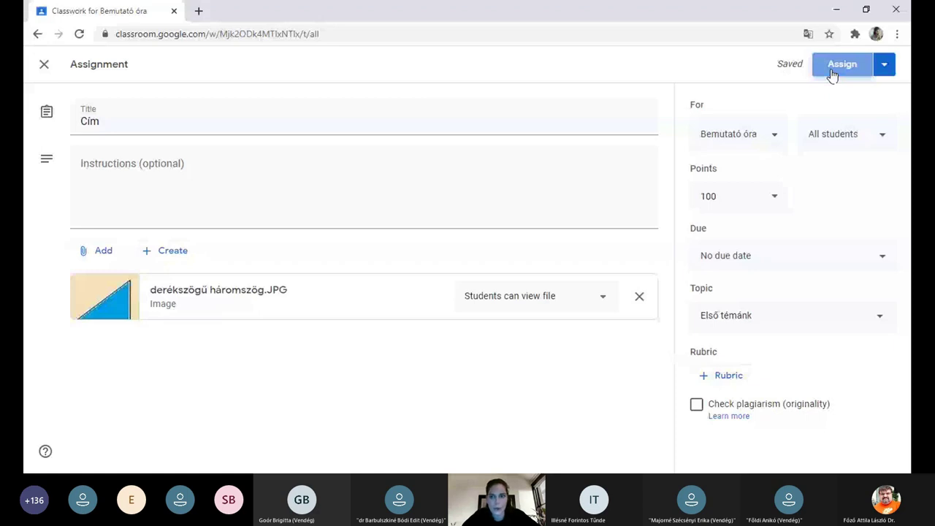
pyautogui.click(833, 66)
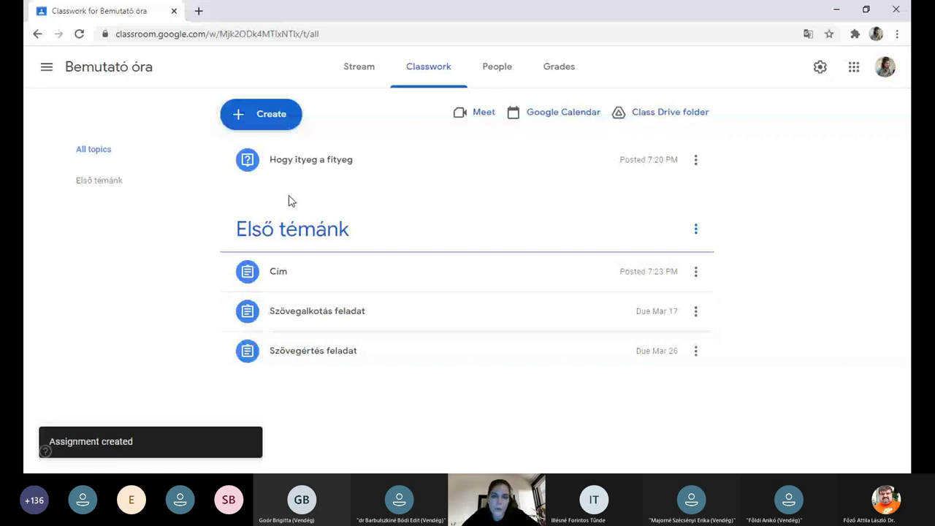
# Expand the Hogy ityeg a fityeg question and the Cím assignment in the classwork list to view their details.
pyautogui.click(400, 166)
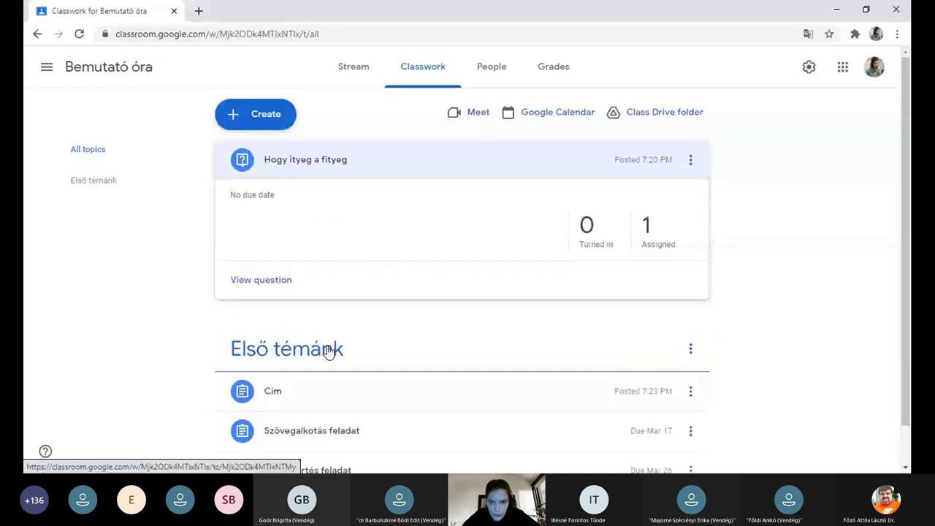
pyautogui.click(569, 402)
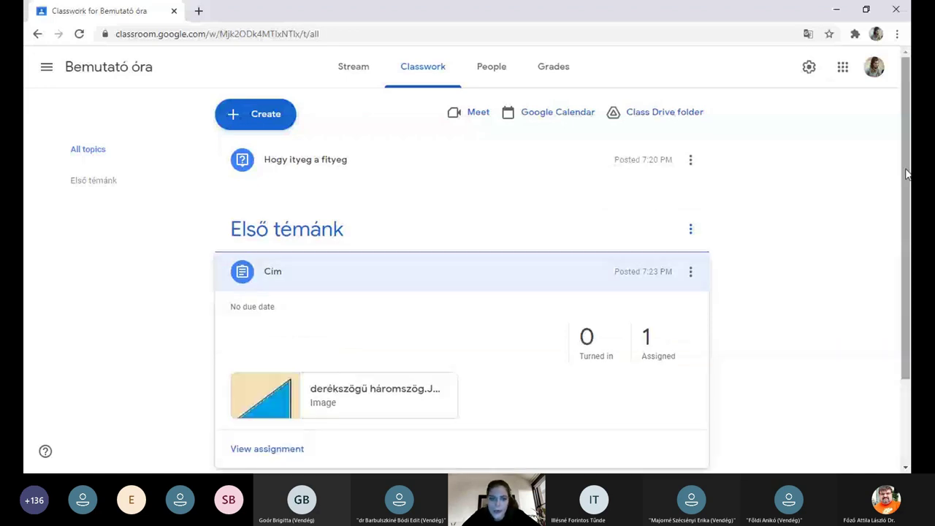
# Look over the remaining assignments in the classwork list and open the class's list of teachers and students.
pyautogui.scroll(-1, 447, 272)
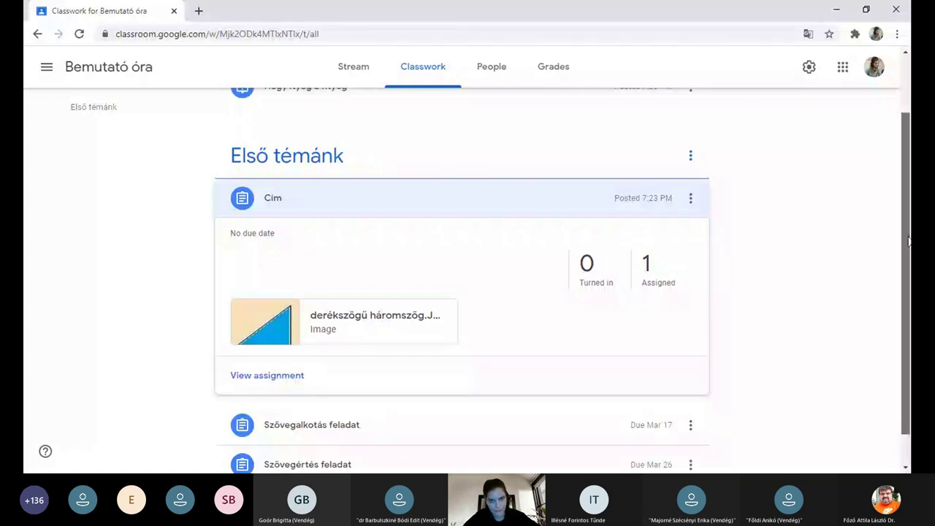
pyautogui.scroll(2, 773, 203)
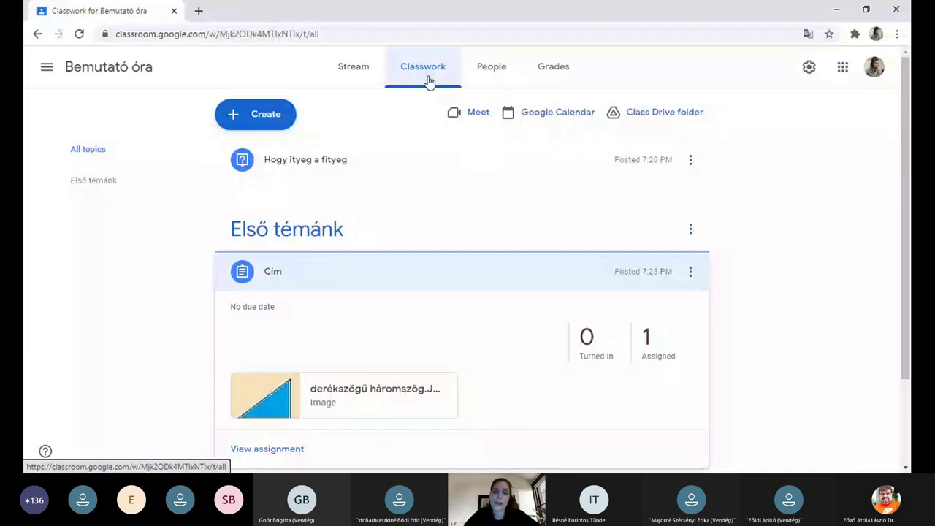
pyautogui.click(482, 71)
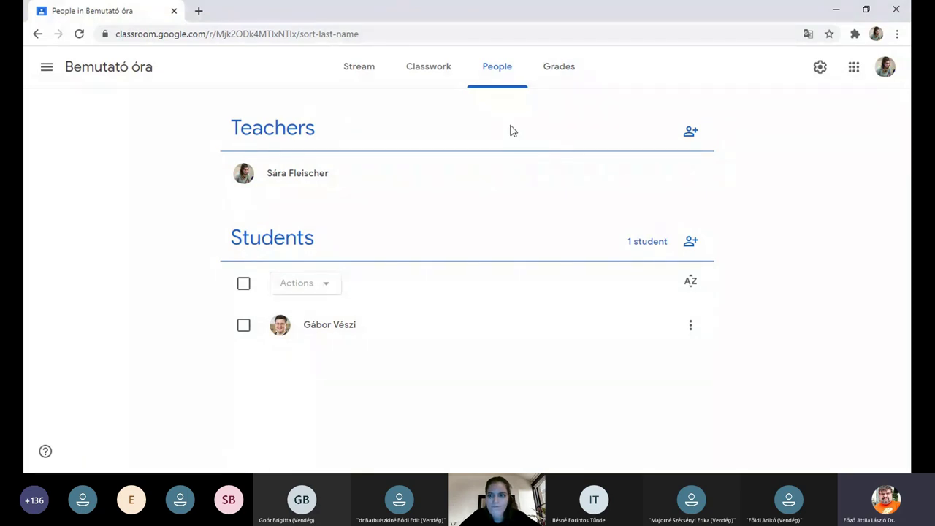
# Translate the class's people page from English into Hungarian with Google Translate.
pyautogui.click(809, 36)
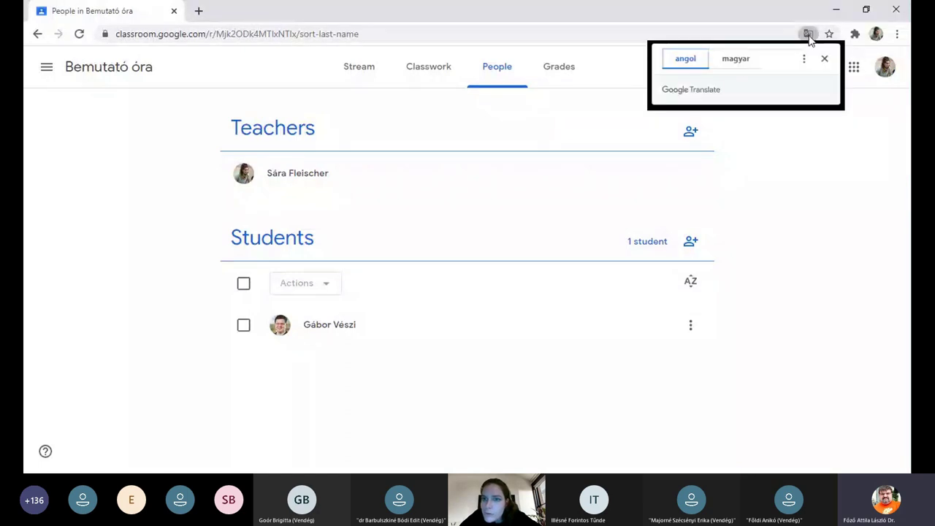
pyautogui.click(738, 64)
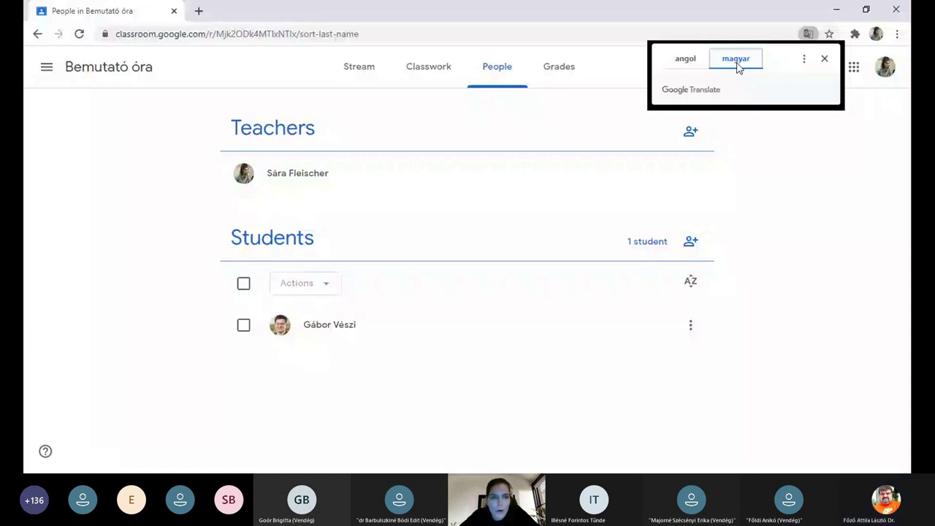
pyautogui.click(737, 60)
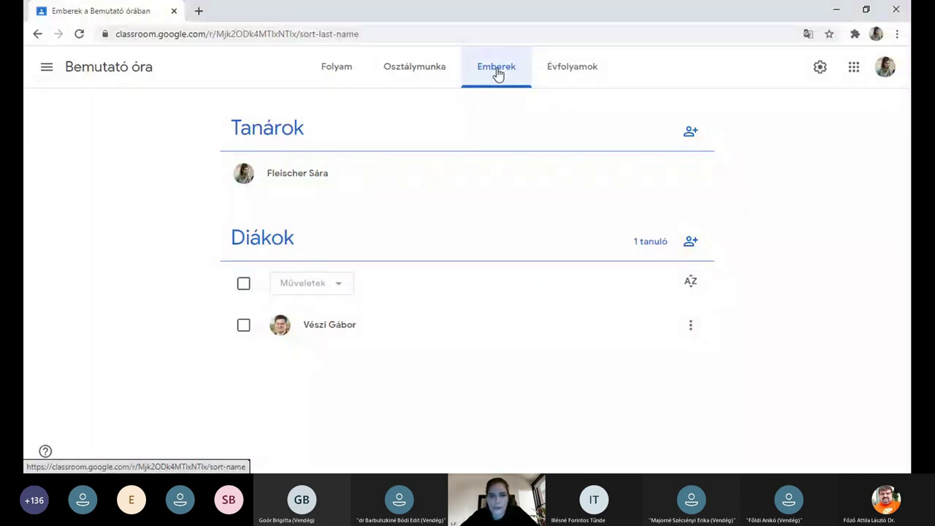
# Review the class gradebook and open the student work overview of the Cím assignment.
pyautogui.click(571, 72)
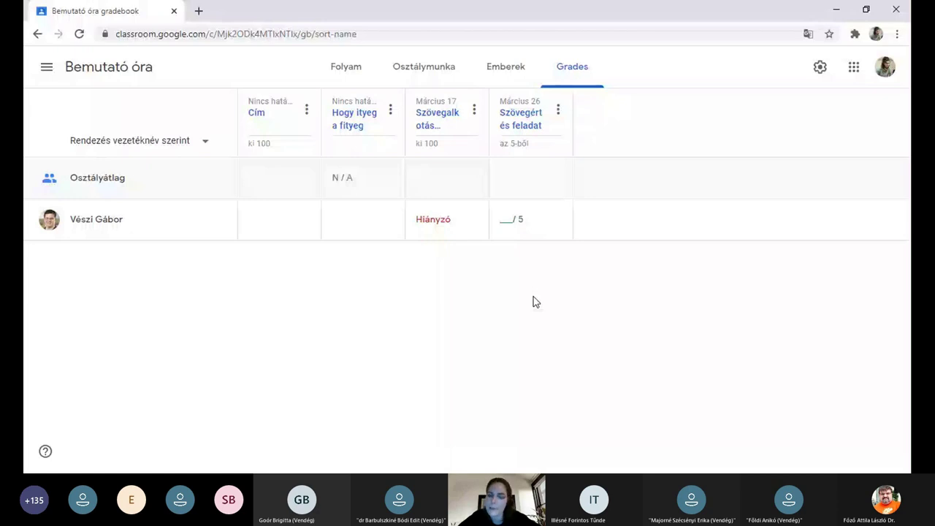
pyautogui.moveTo(436, 205)
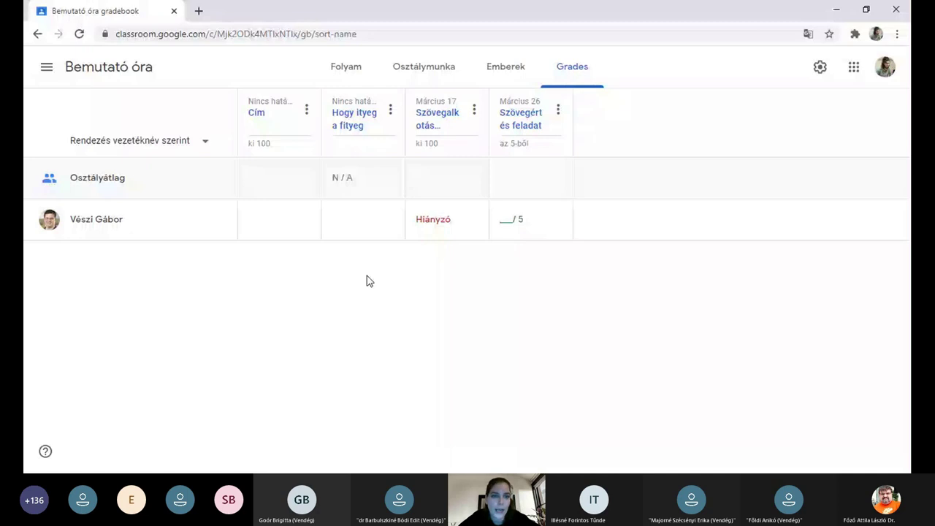
pyautogui.click(257, 114)
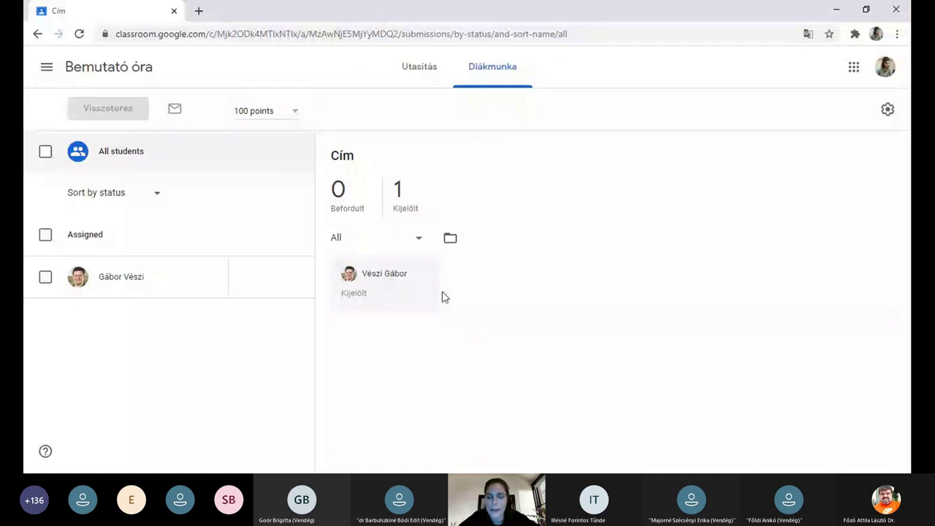
# Copy all class grades to a Google Sheets spreadsheet, view it and close it.
pyautogui.click(885, 118)
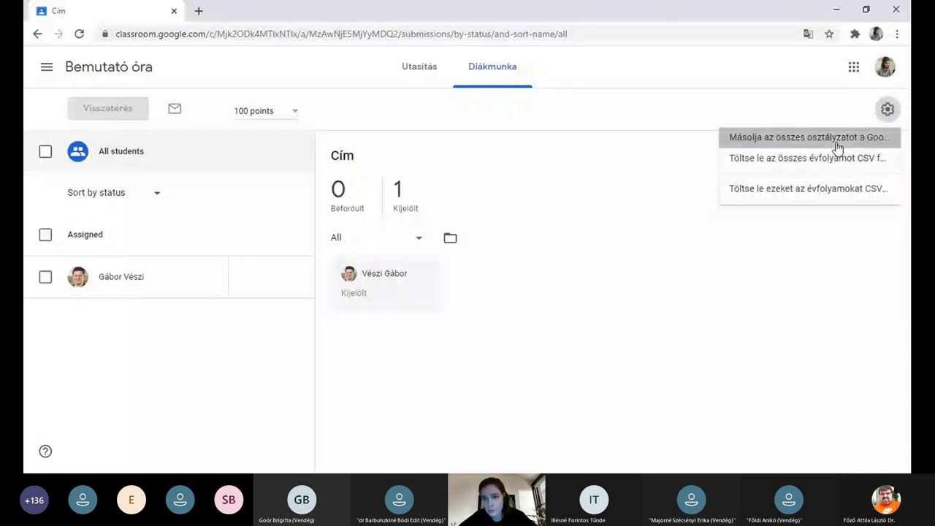
pyautogui.click(808, 137)
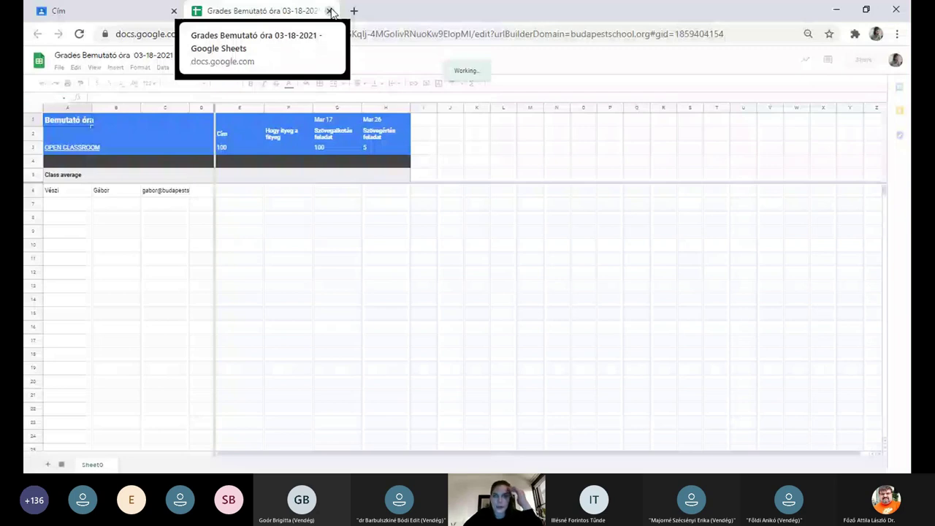
pyautogui.click(329, 11)
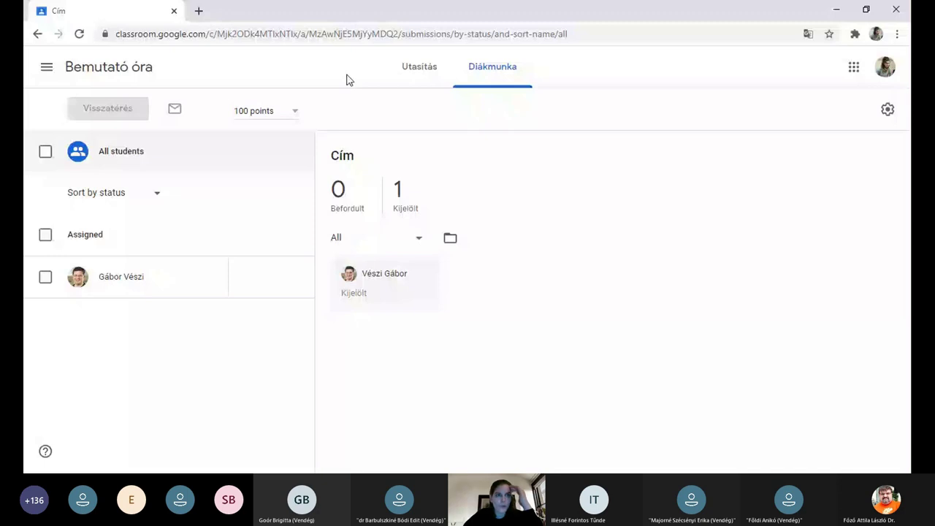
# Return to the gradebook and give the student a grade of 0 out of 100 for the Szövegalkotás feladat assignment.
pyautogui.click(38, 35)
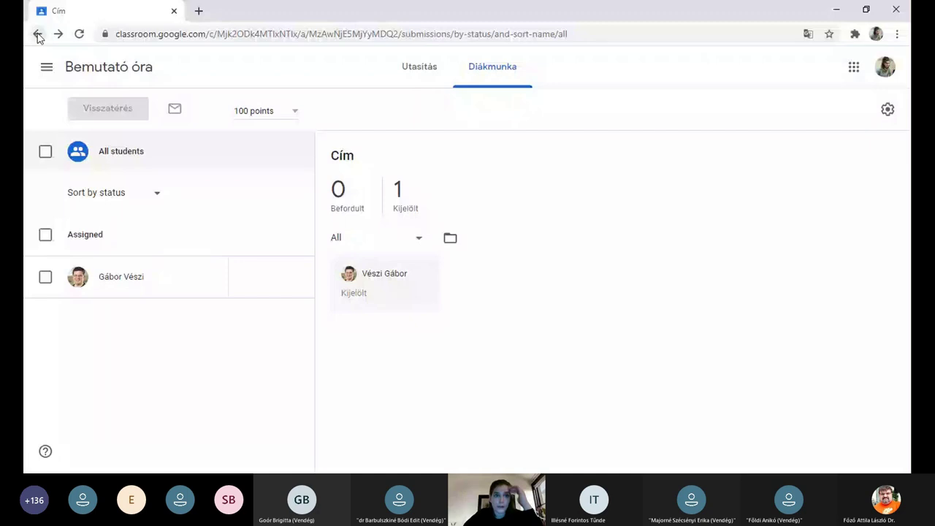
pyautogui.click(38, 34)
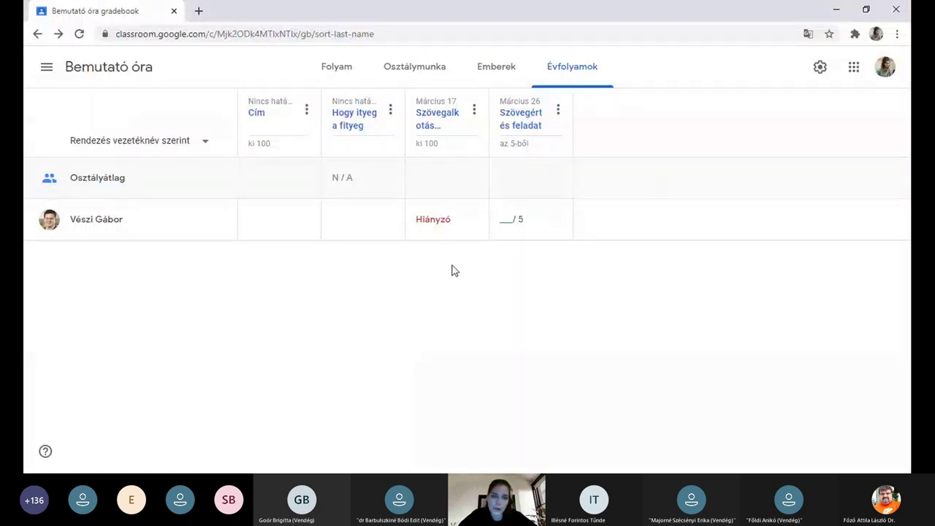
pyautogui.click(429, 224)
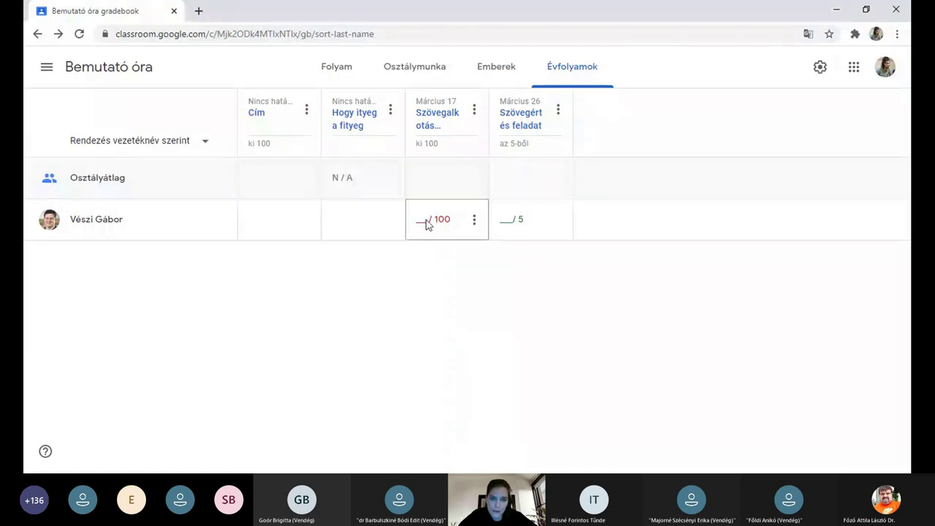
pyautogui.click(428, 222)
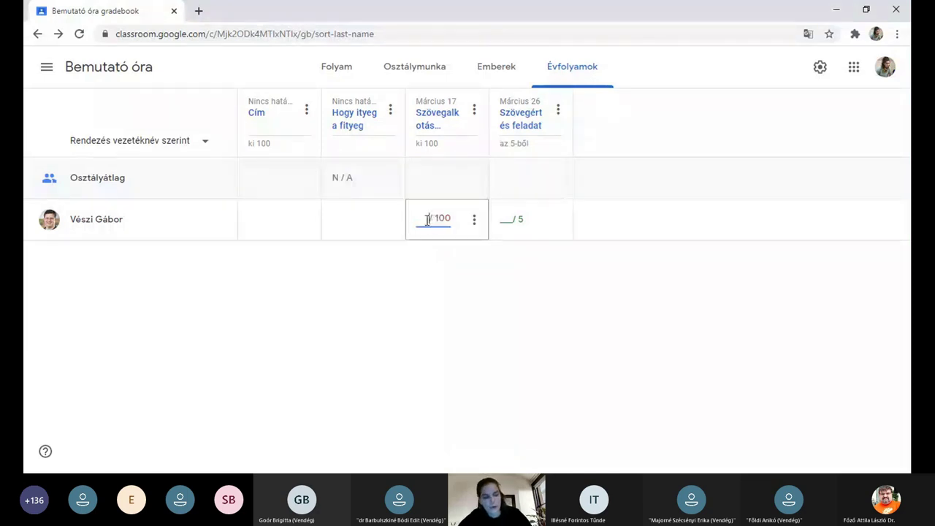
pyautogui.write('0')
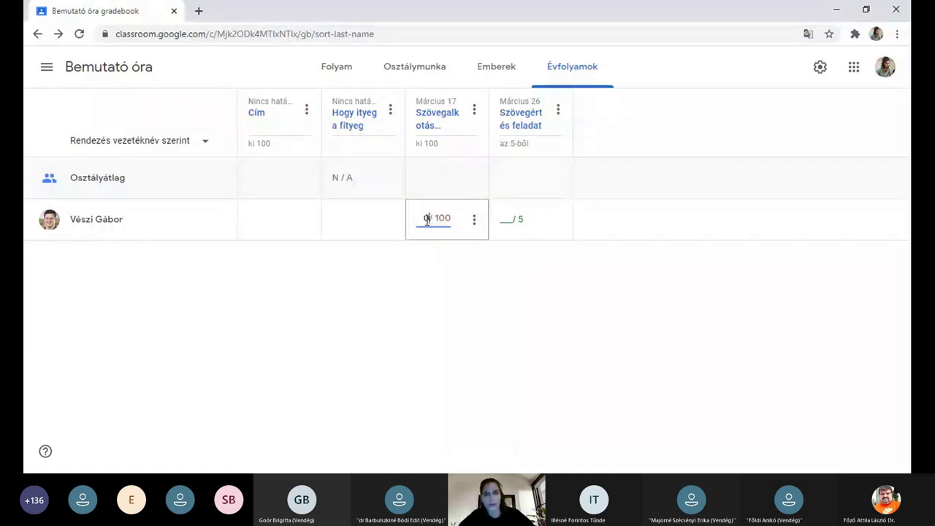
# Choose to return the student's unsubmitted Szövegalkotás feladat work with its grade and begin a private comment.
pyautogui.click(474, 223)
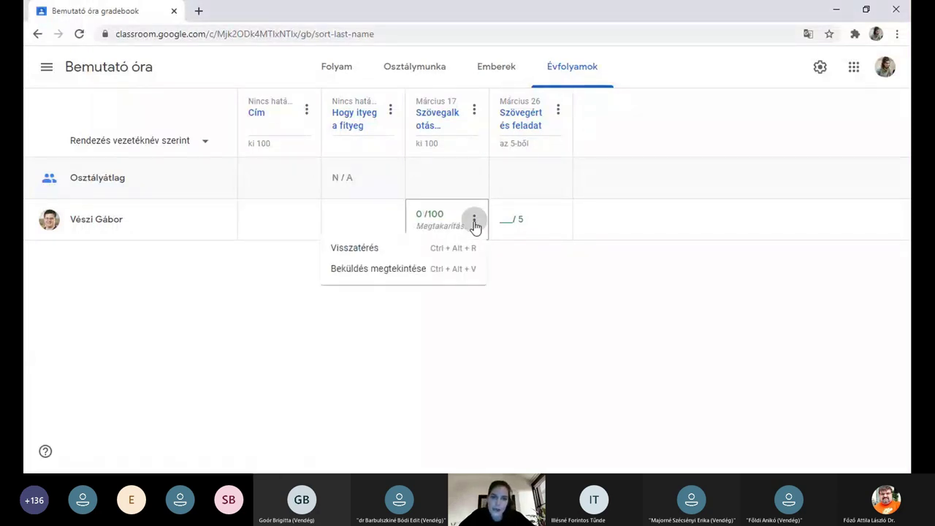
pyautogui.click(420, 252)
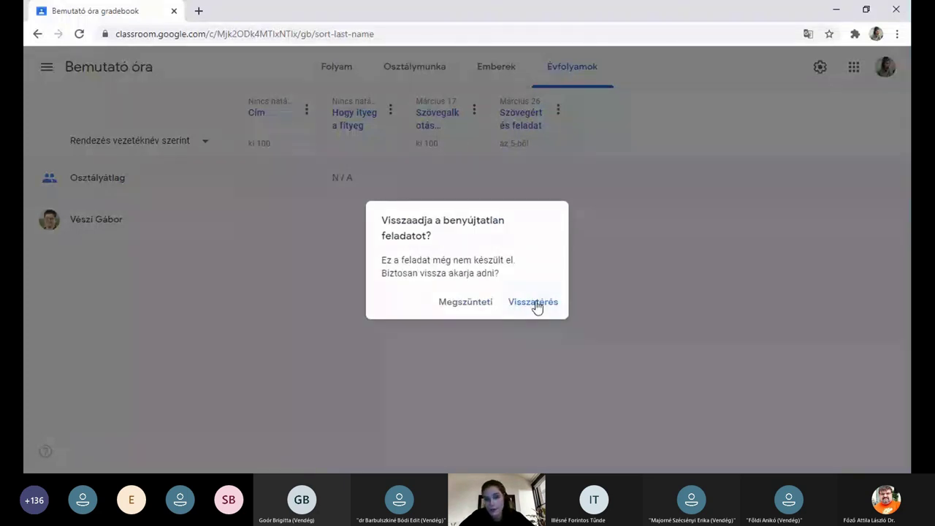
pyautogui.click(536, 304)
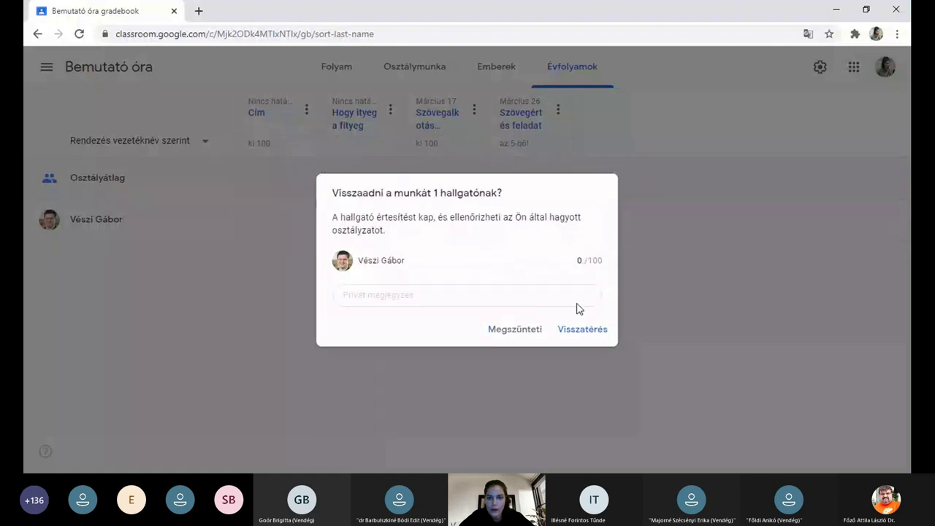
pyautogui.click(507, 297)
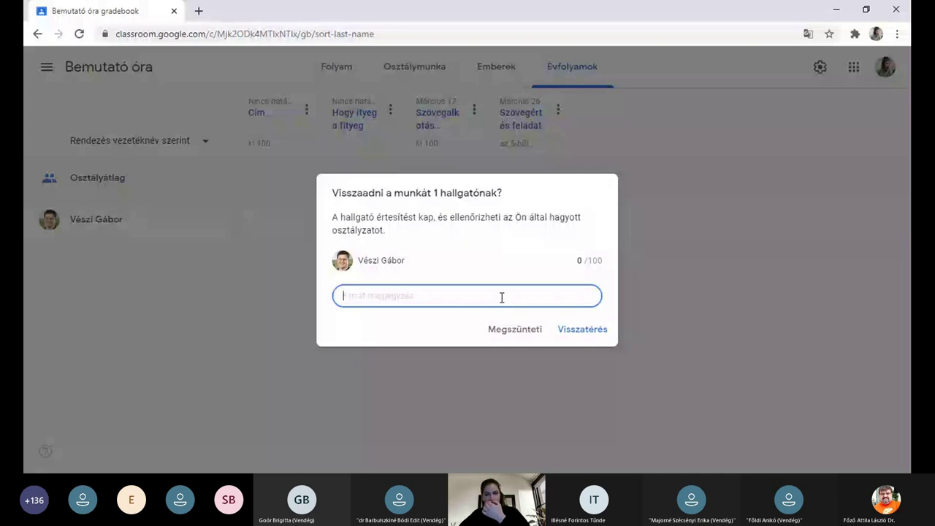